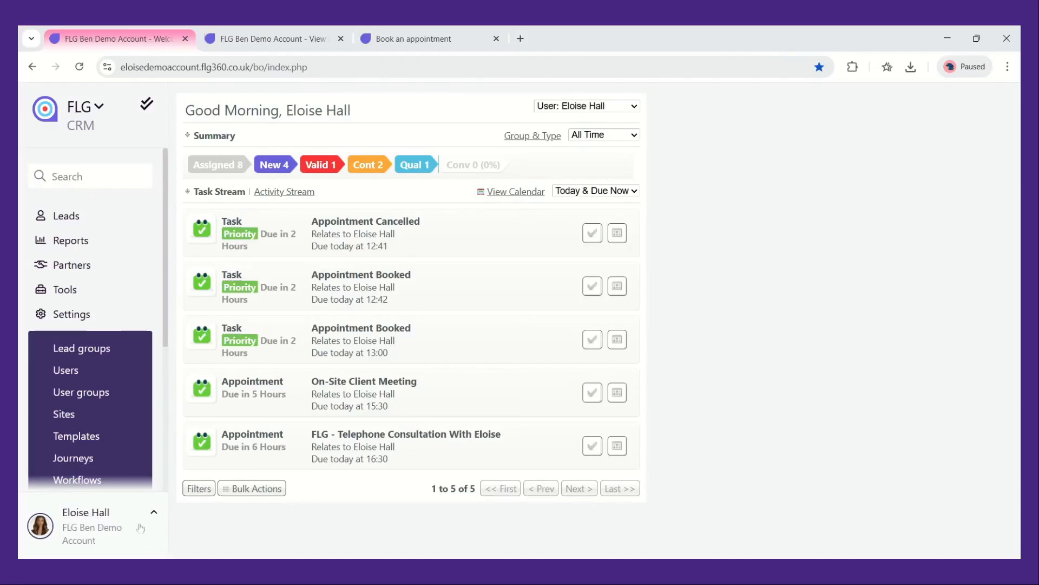
Open the appointment rules through the user profile's calendar settings
left_click(137, 525)
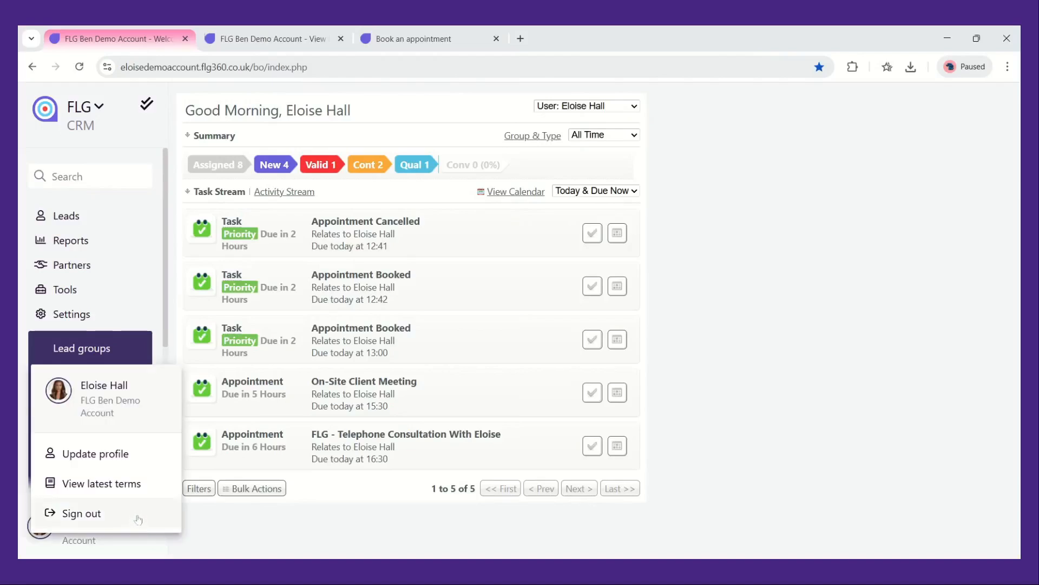
left_click(135, 458)
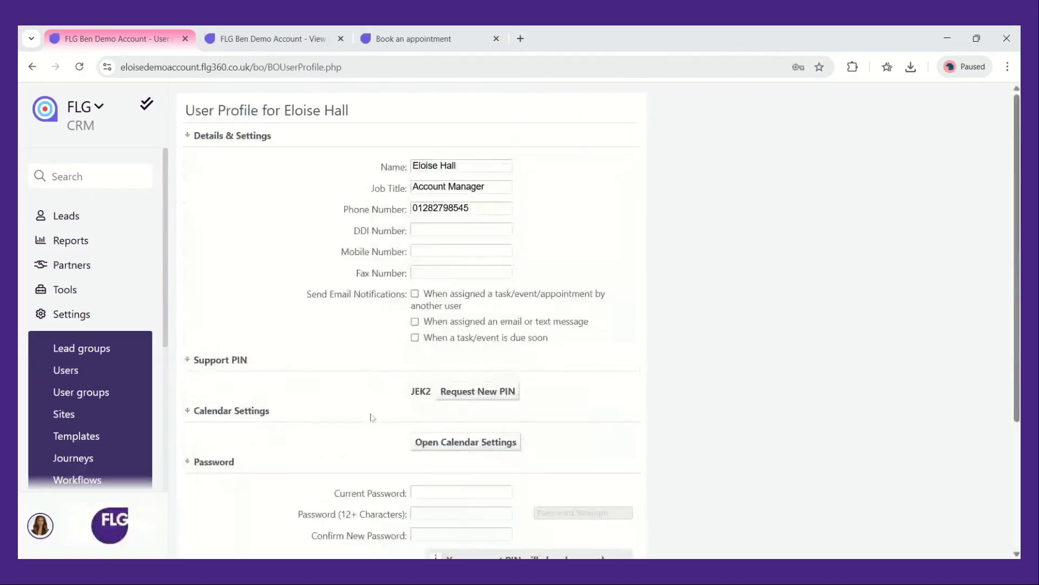
scroll(373, 417, "down", 1)
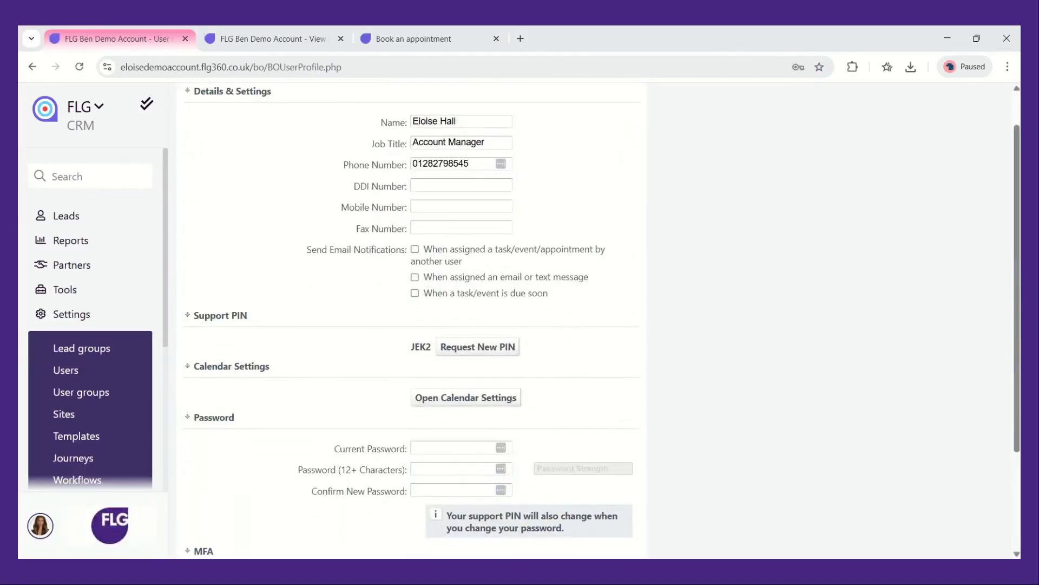
left_click(450, 399)
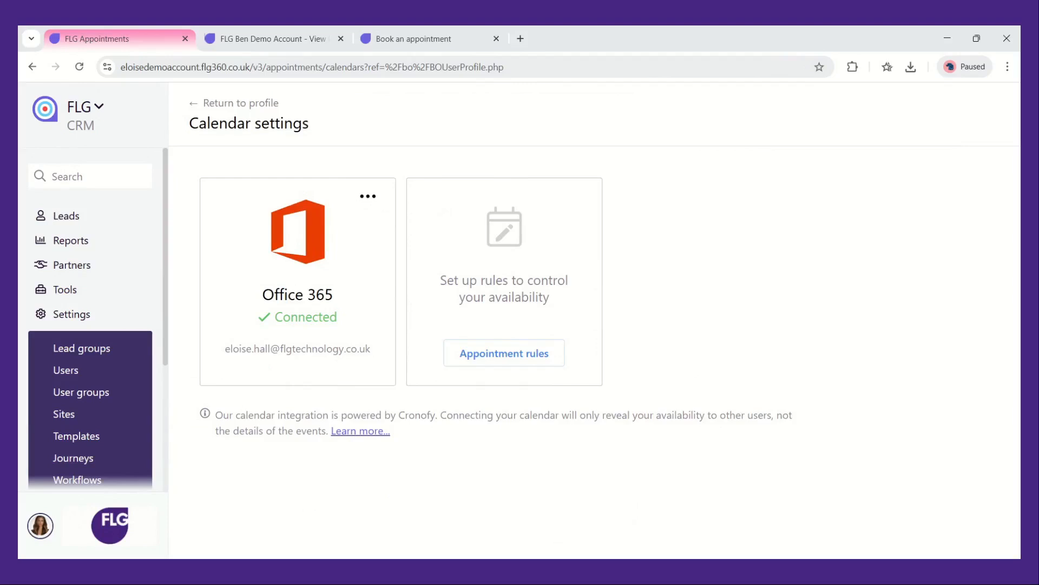
left_click(487, 366)
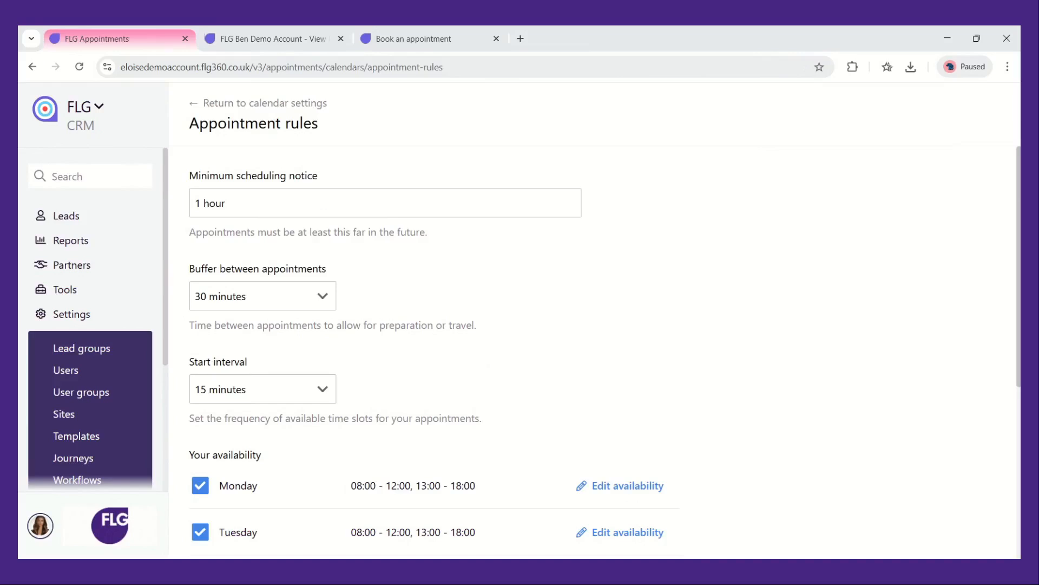
Review the buffer between appointments and start interval options
scroll(449, 325, "down", 1)
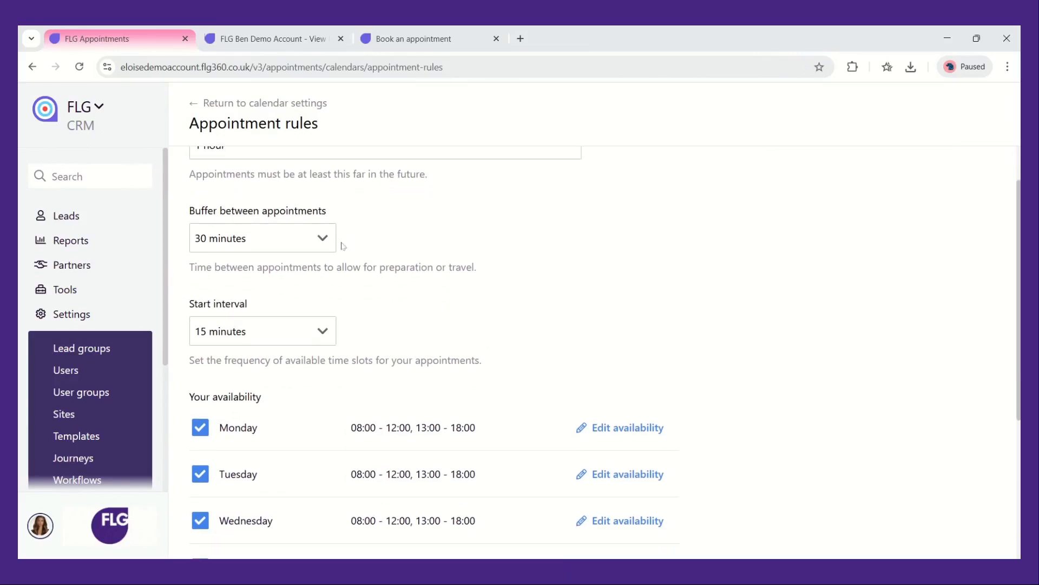
left_click(329, 240)
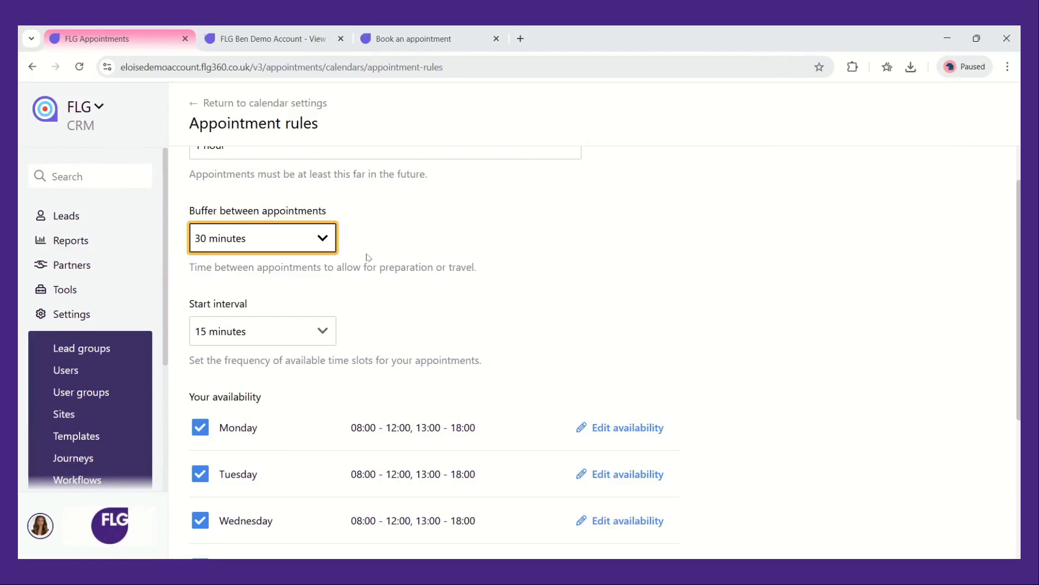
scroll(368, 306, "down", 1)
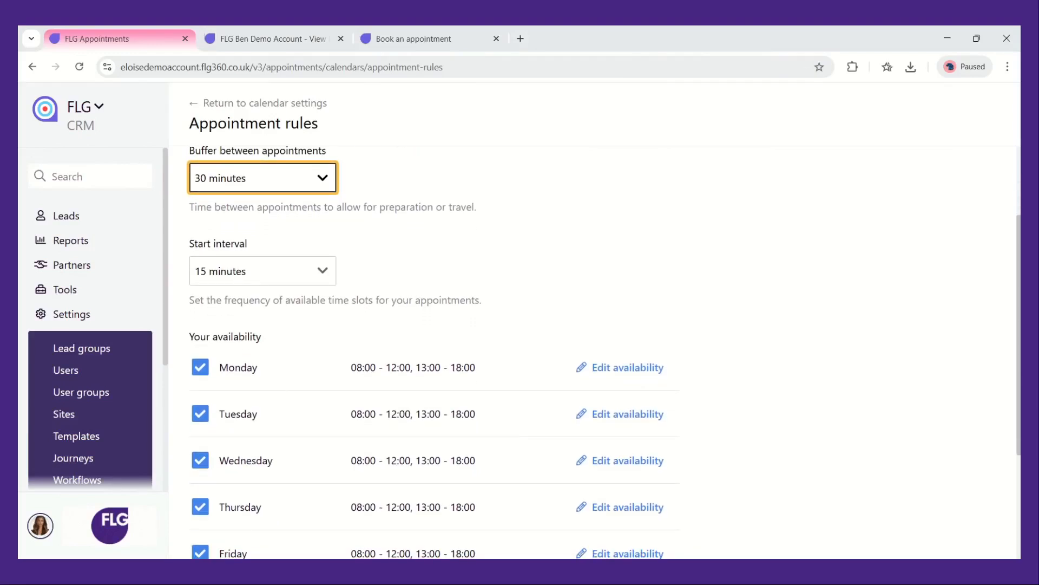
left_click(330, 278)
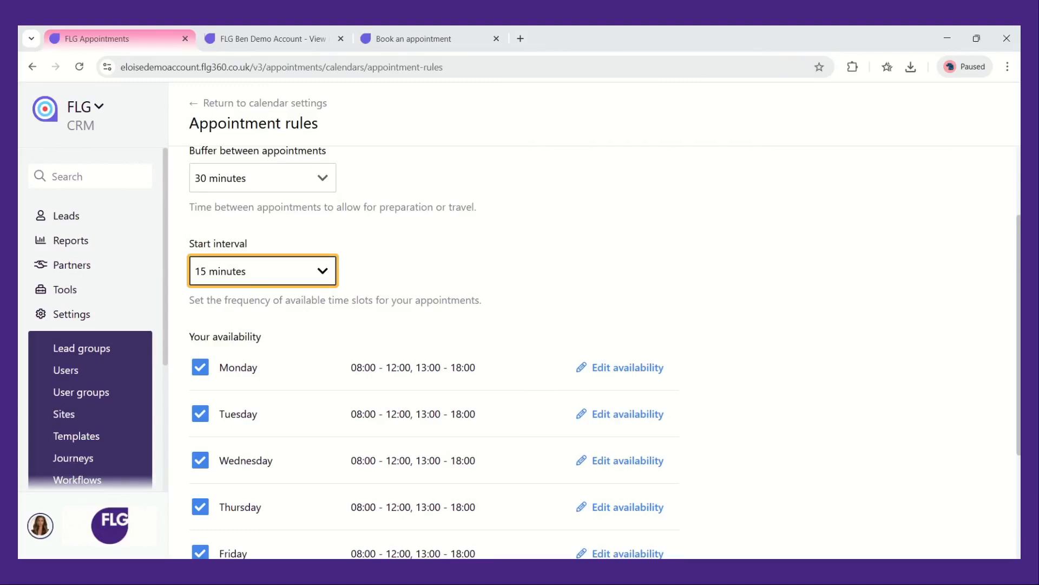
scroll(650, 292, "down", 2)
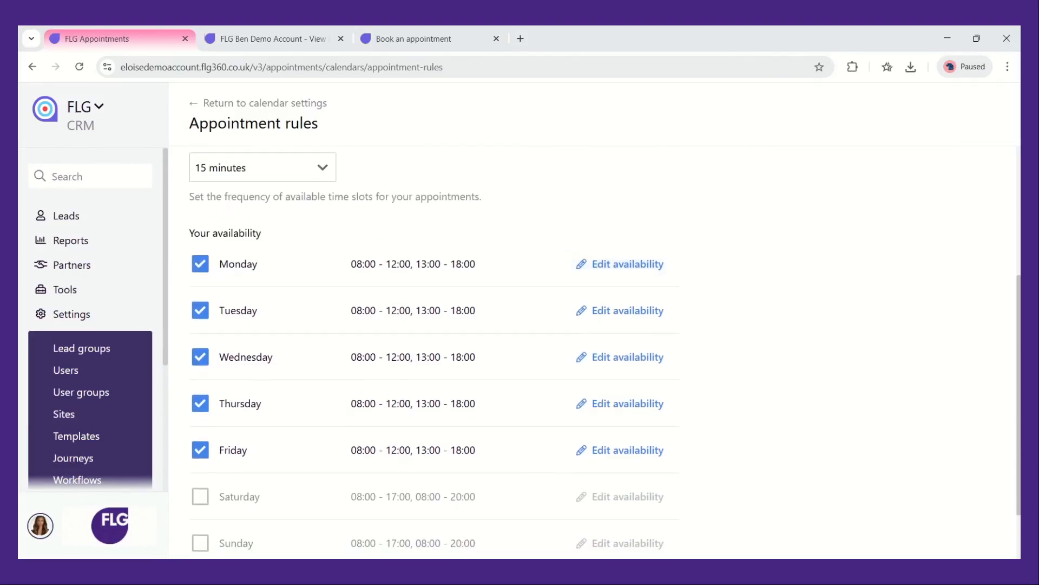
Edit Monday's availability, turn on Copy to other days, and confirm
left_click(645, 267)
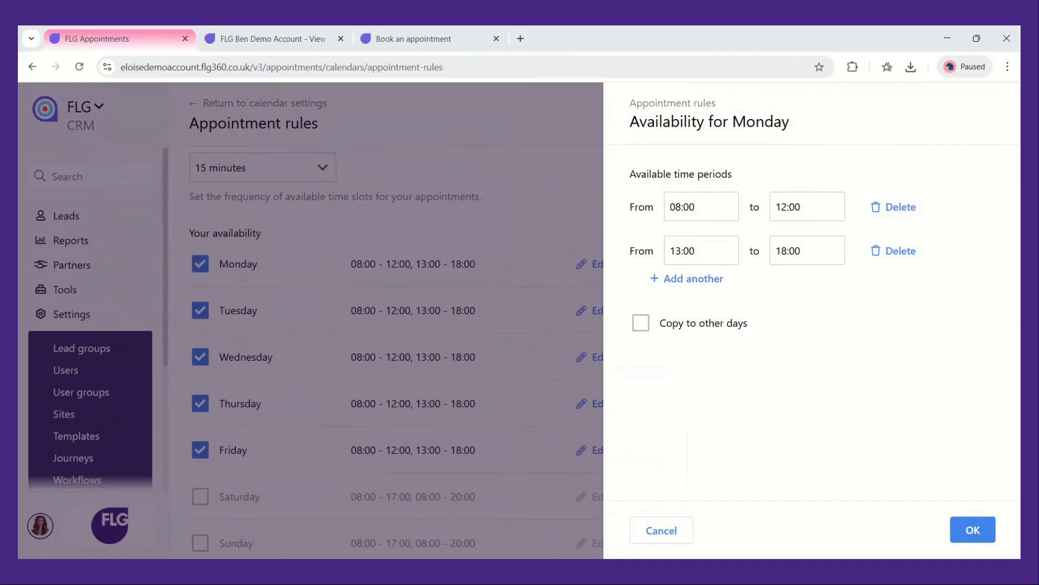
left_click(649, 330)
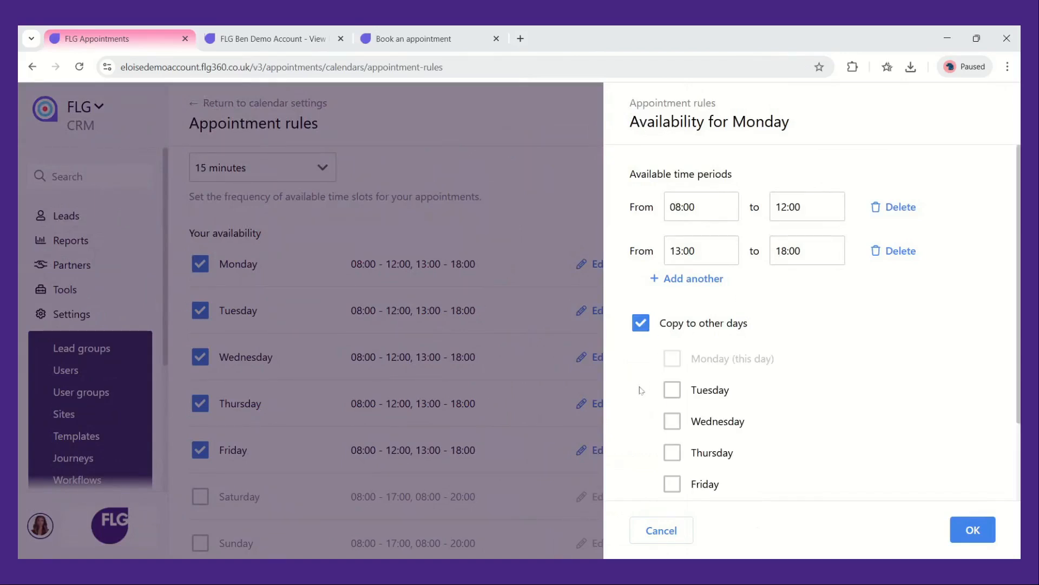
scroll(641, 389, "down", 2)
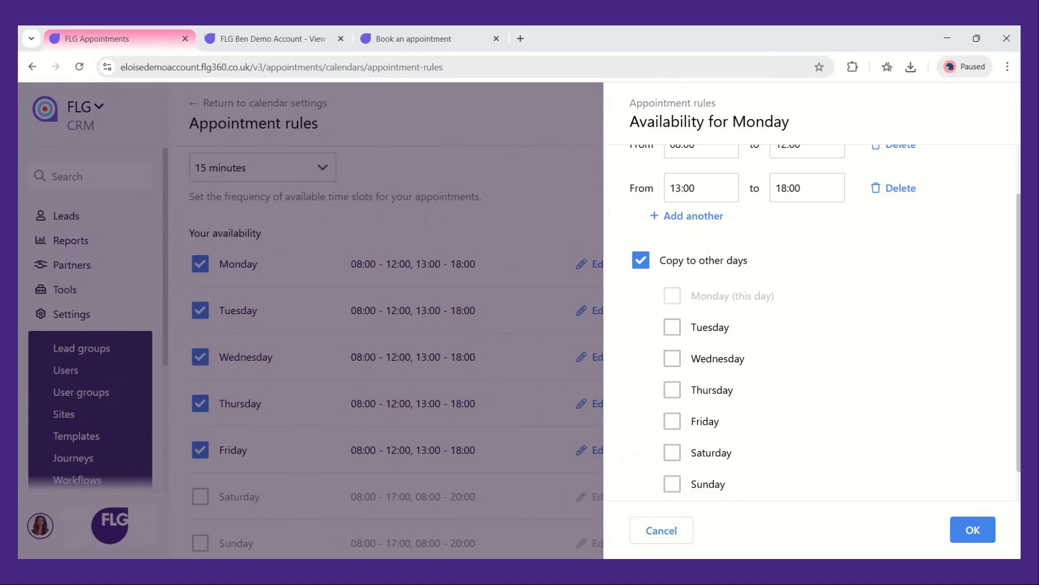
left_click(955, 526)
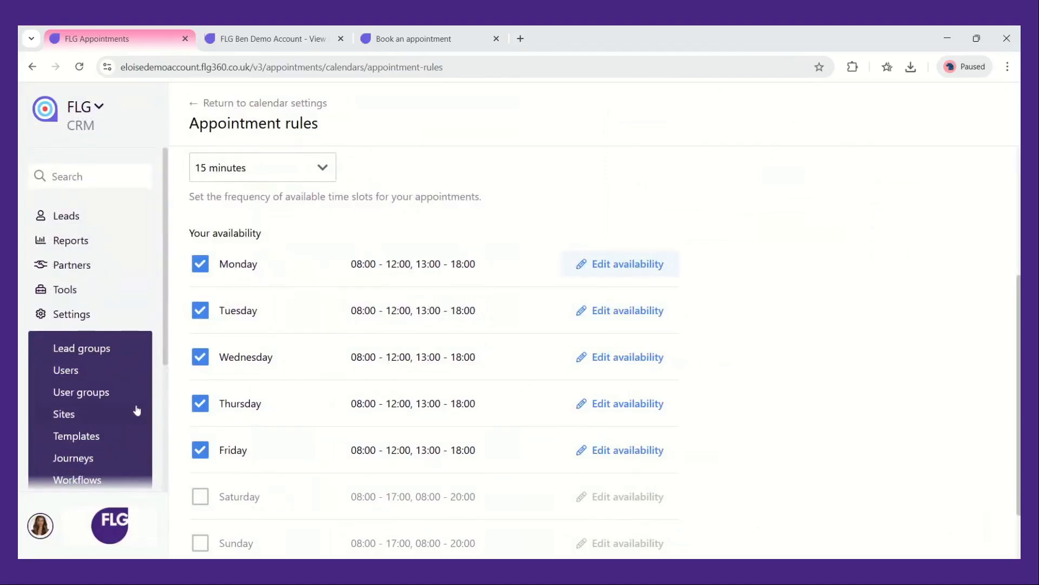
Open the appointment types list and start a new appointment type
scroll(137, 410, "down", 3)
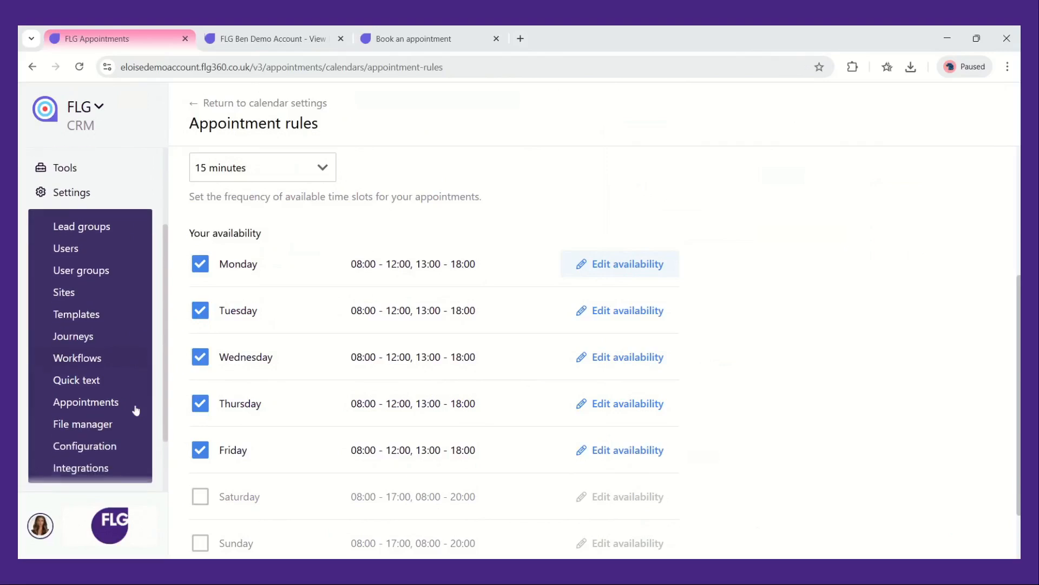
left_click(127, 402)
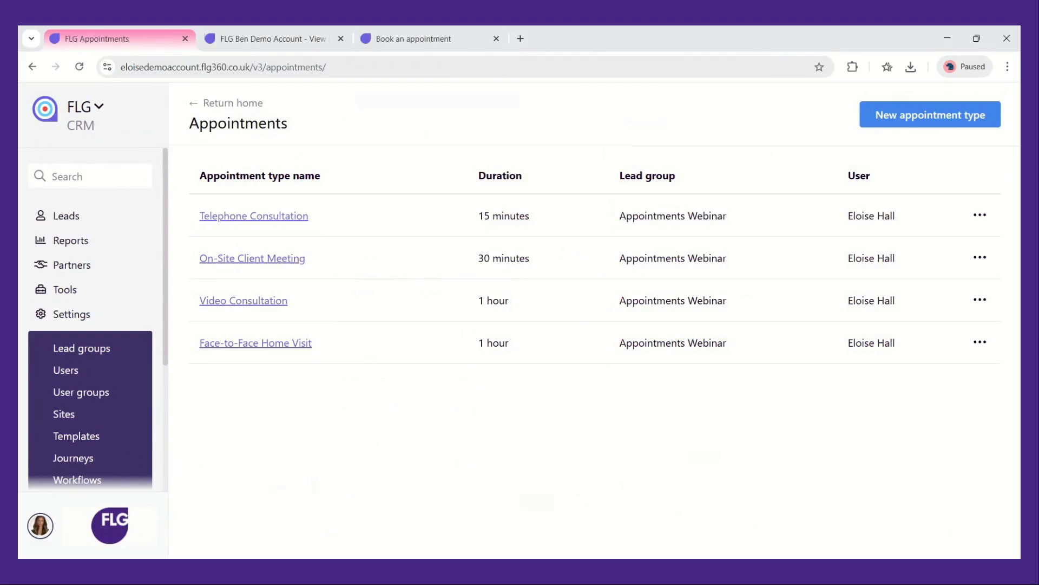
left_click(925, 129)
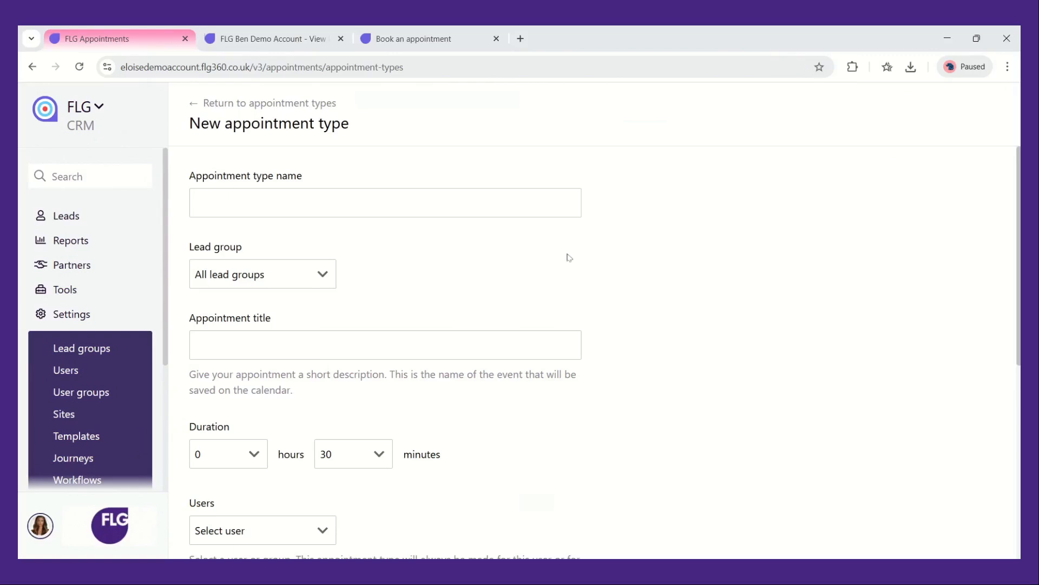
Name the new appointment type FLG Demo
left_click(384, 203)
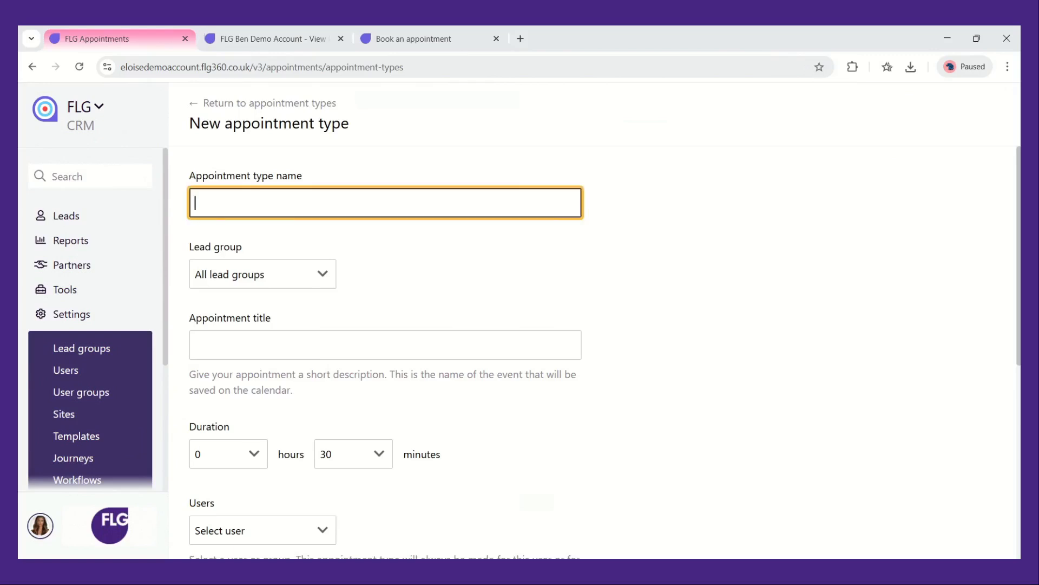
type("FLG Demo")
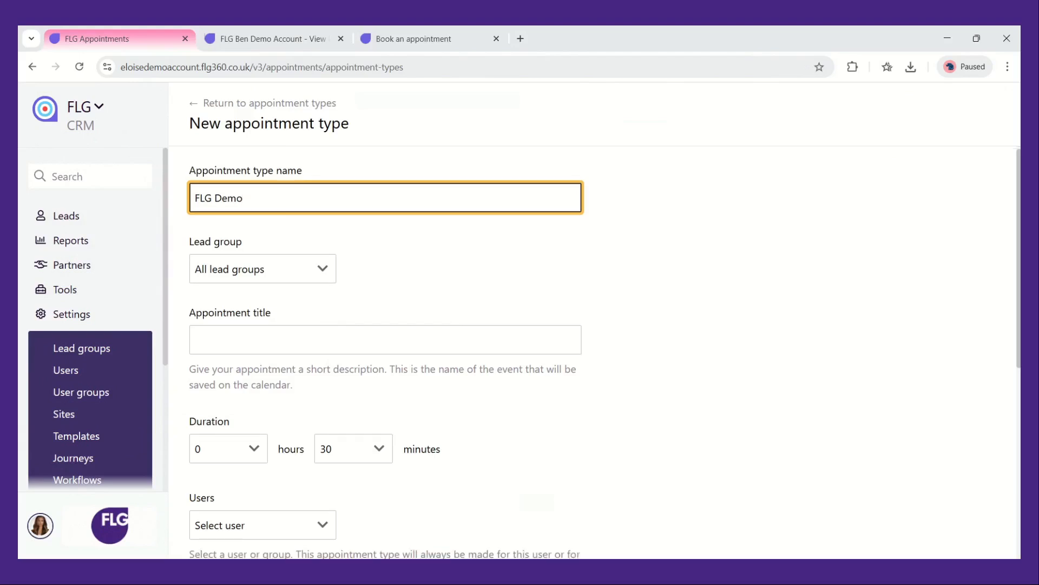
Set the appointment type's lead group to Appointments Webinar
scroll(368, 234, "down", 1)
left_click(331, 235)
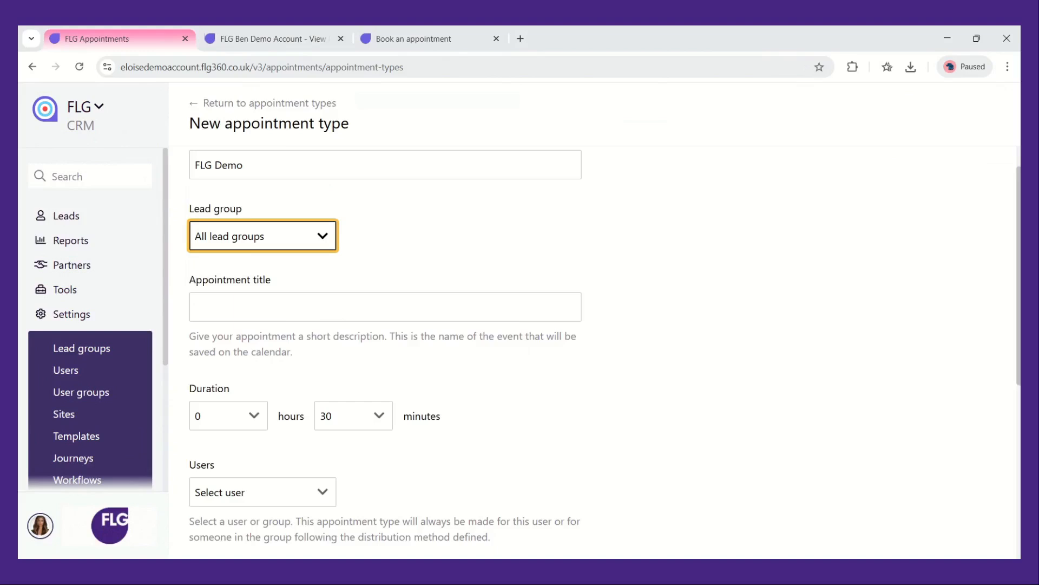
left_click(328, 254)
Set the appointment title to "FLG Demo with" followed by the account manager's full name
left_click(335, 307)
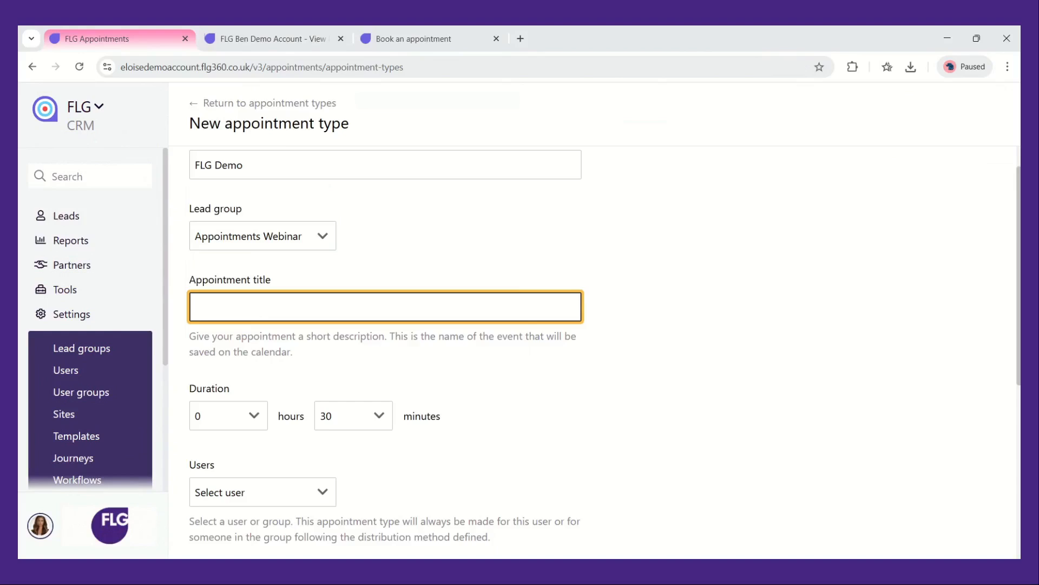
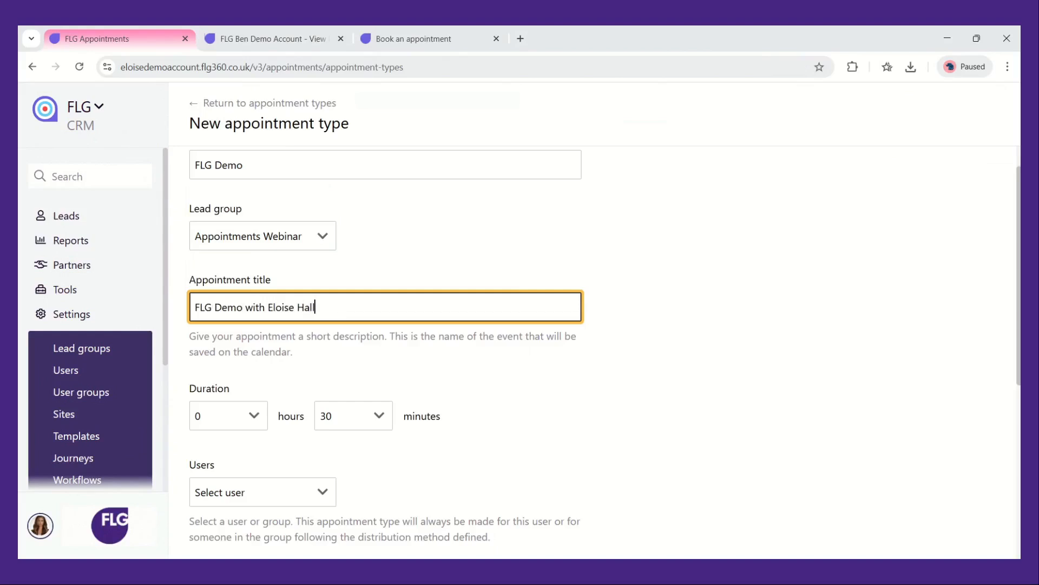
Set the appointment duration to 1 hour and 0 minutes
left_click(388, 373)
scroll(387, 372, "down", 2)
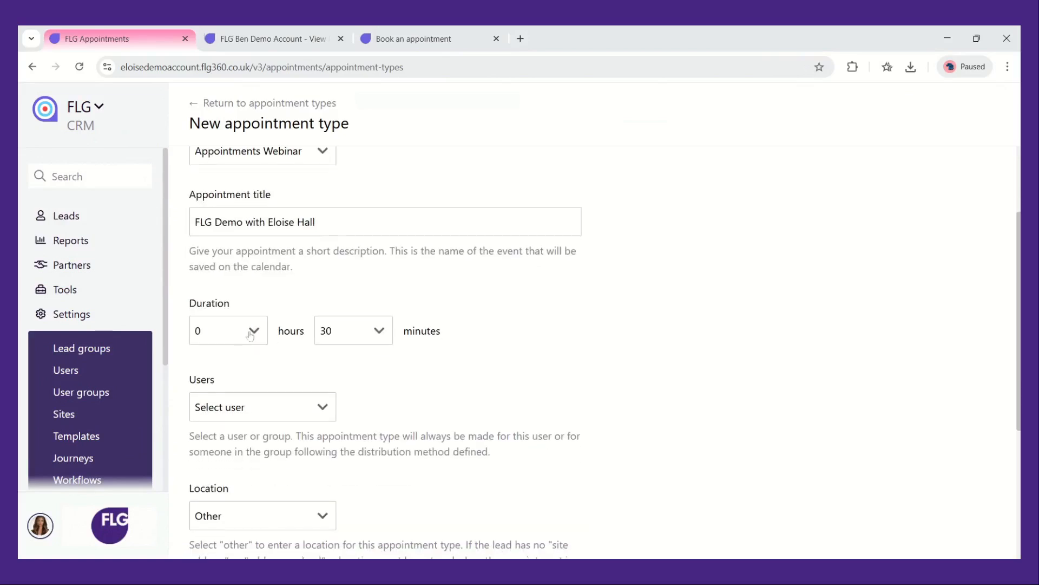
left_click(250, 335)
left_click(257, 378)
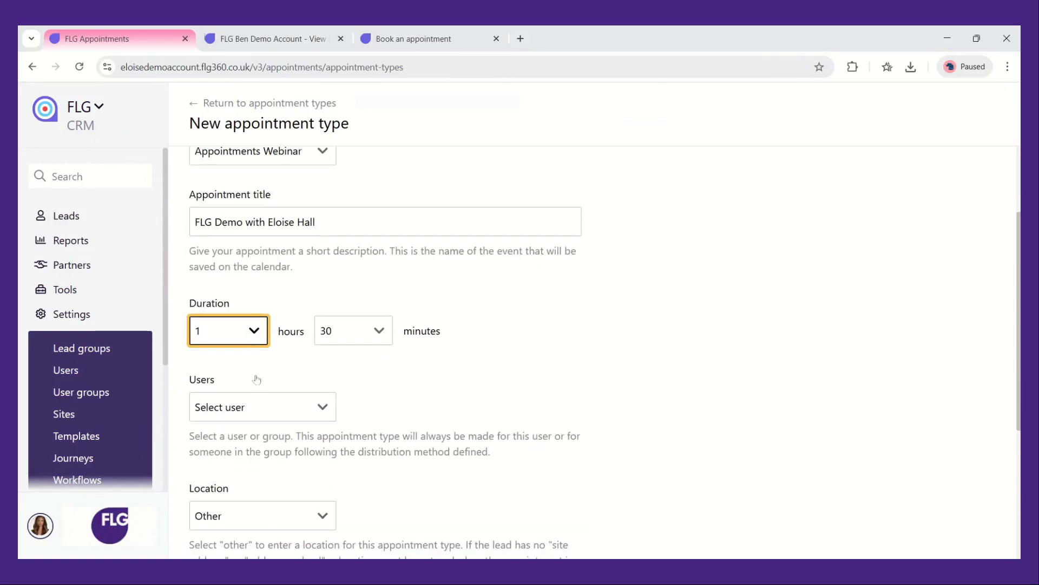
left_click(372, 333)
left_click(374, 349)
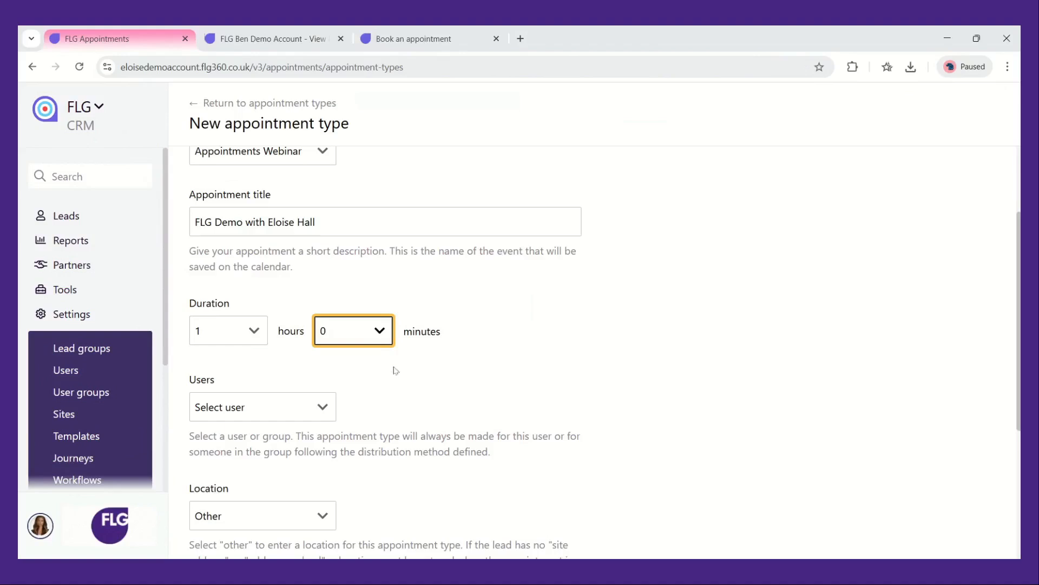
left_click(396, 370)
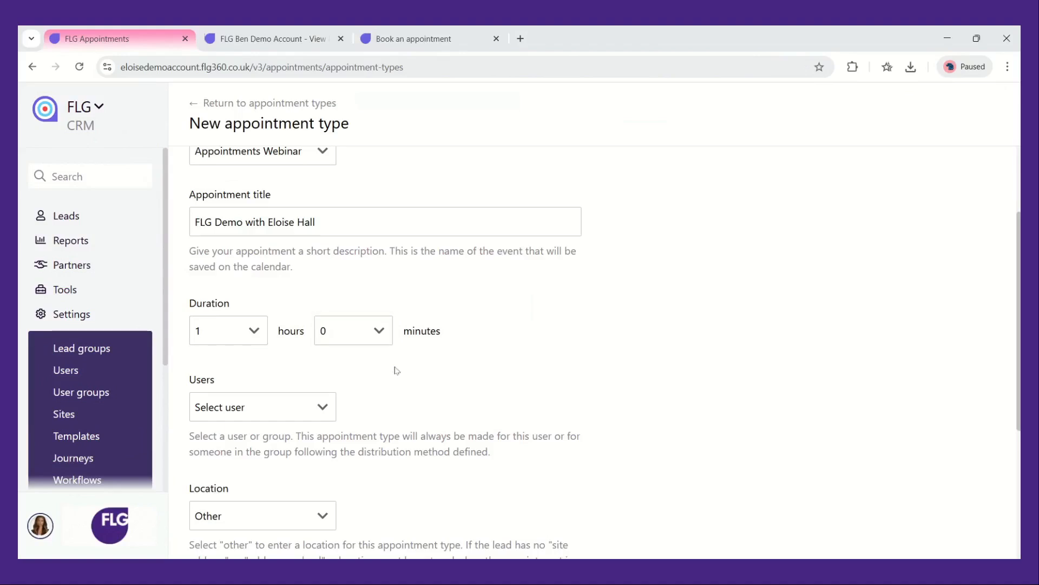
Assign the appointment type to the logged-in user
scroll(396, 370, "down", 2)
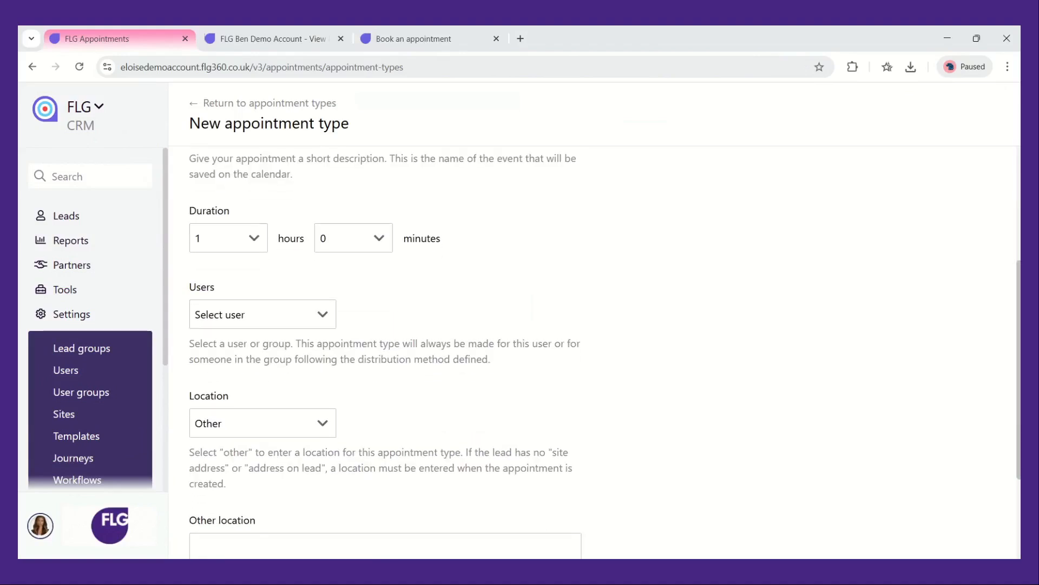
left_click(318, 316)
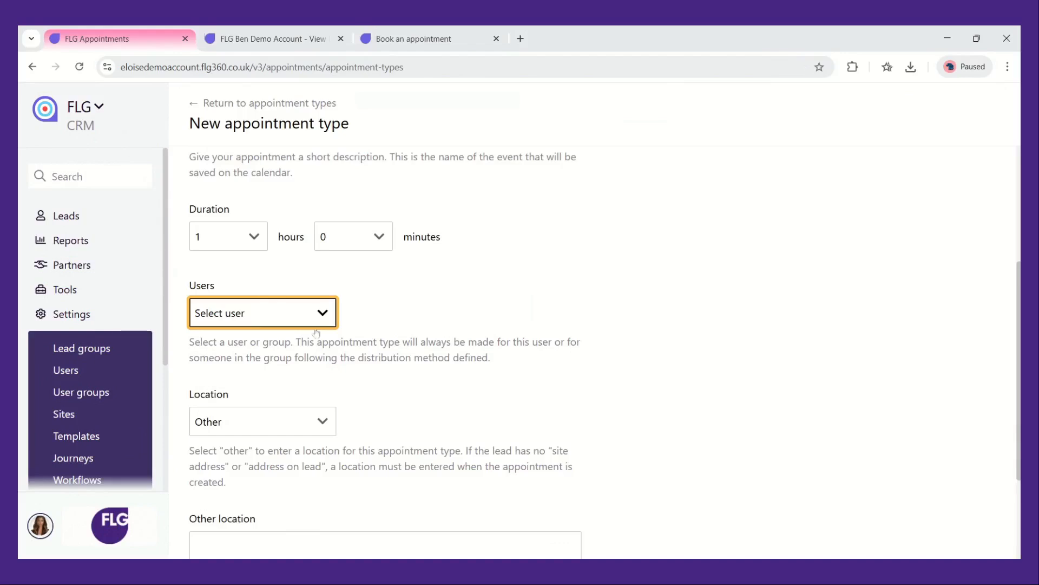
left_click(320, 356)
Keep the location as Other and enter Microsoft Teams as the other location
scroll(320, 356, "down", 3)
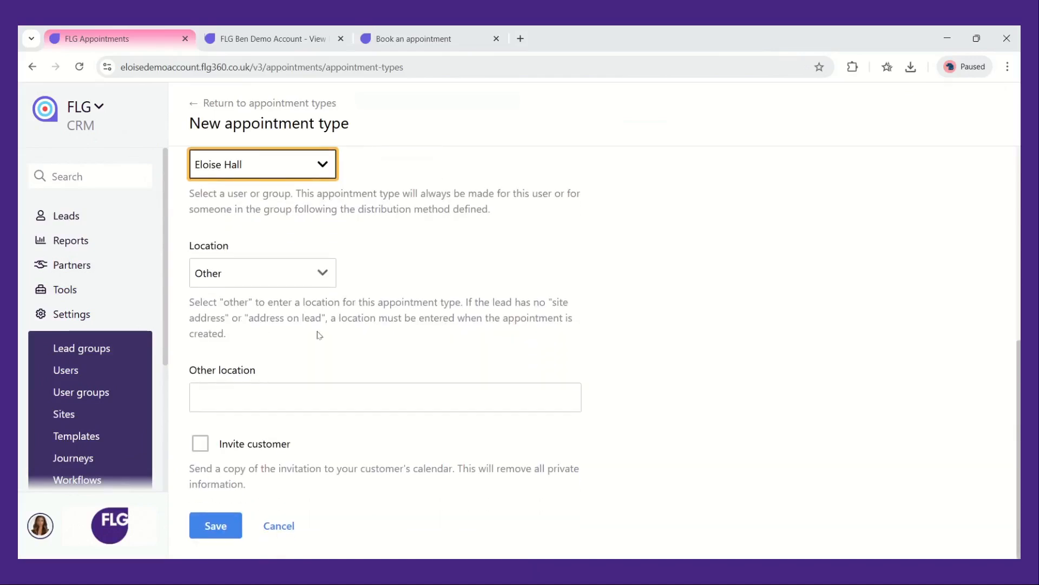
left_click(317, 285)
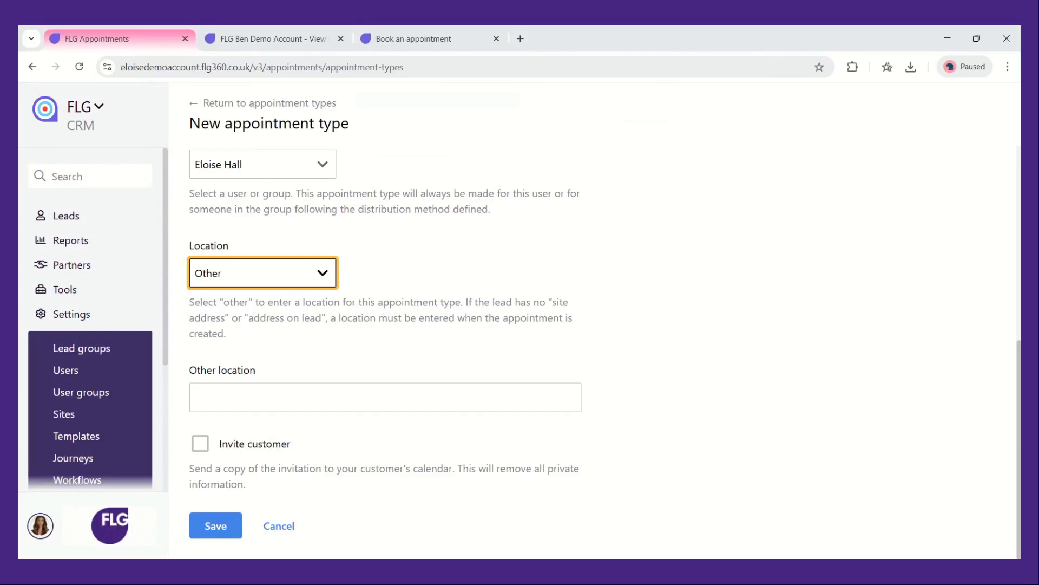
left_click(321, 397)
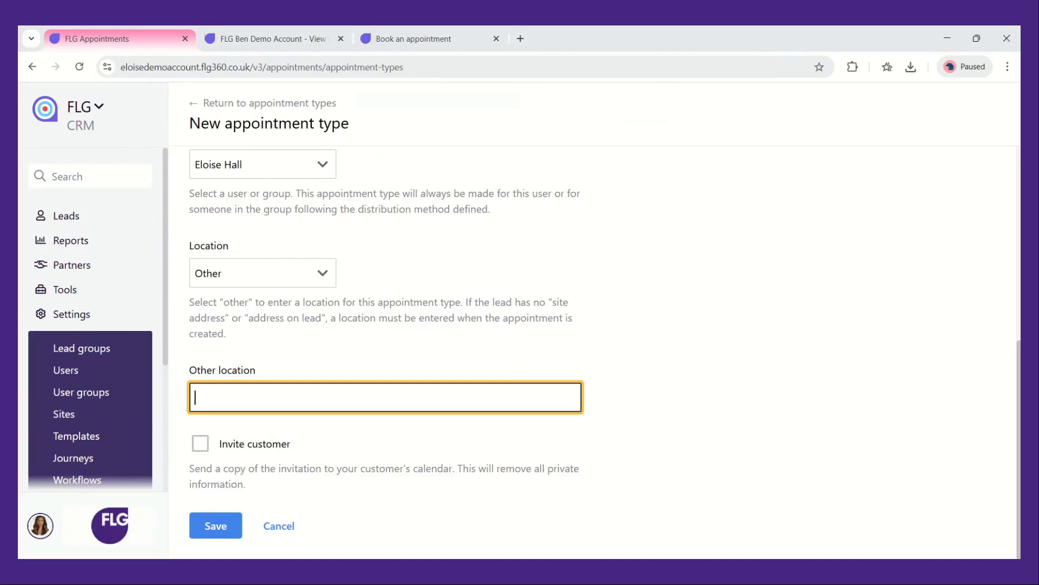
type("Microsoft Teams")
left_click(653, 345)
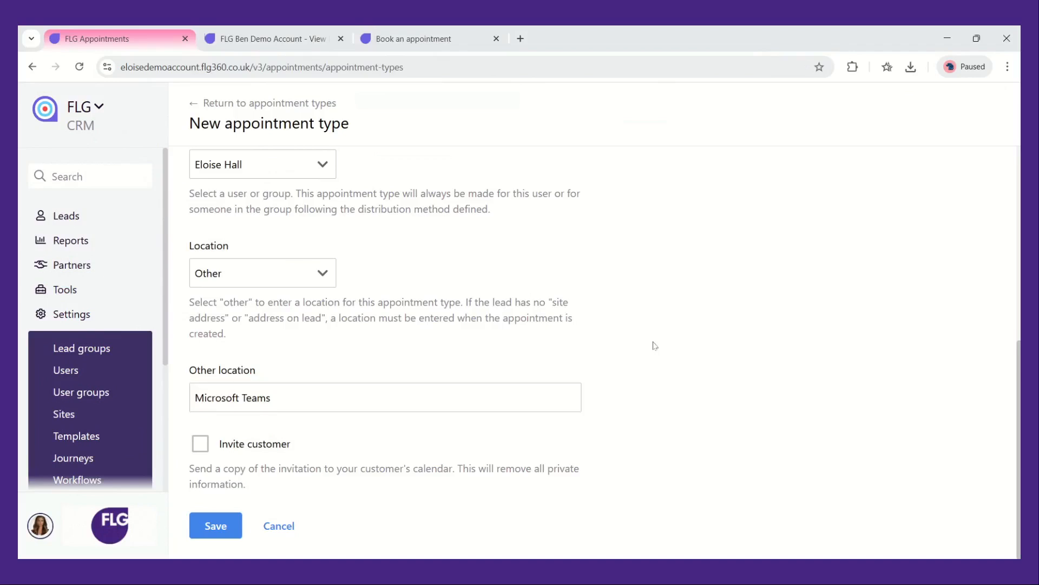
Enable Invite customer and save the new appointment type
left_click(201, 444)
left_click(233, 520)
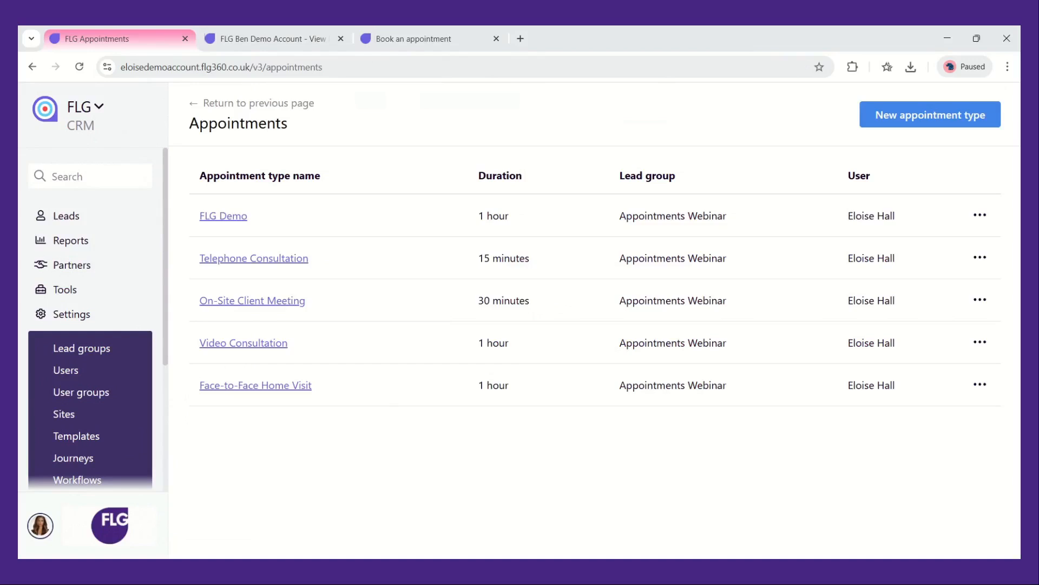
Switch to the tab showing the lead summary
left_click(268, 38)
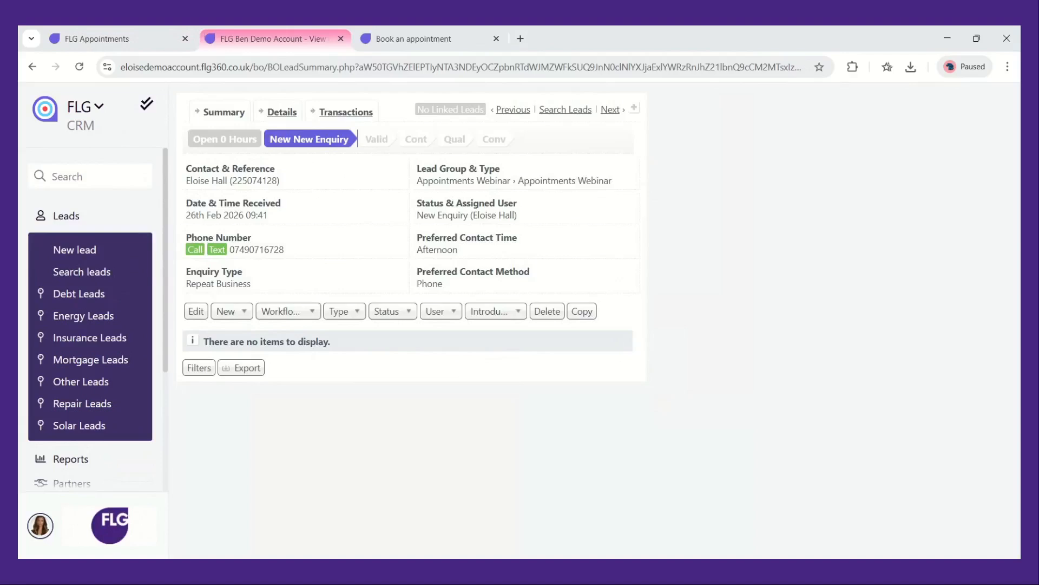
Start a new appointment from the lead, choose the FLG Demo appointment type and continue
left_click(242, 313)
left_click(286, 461)
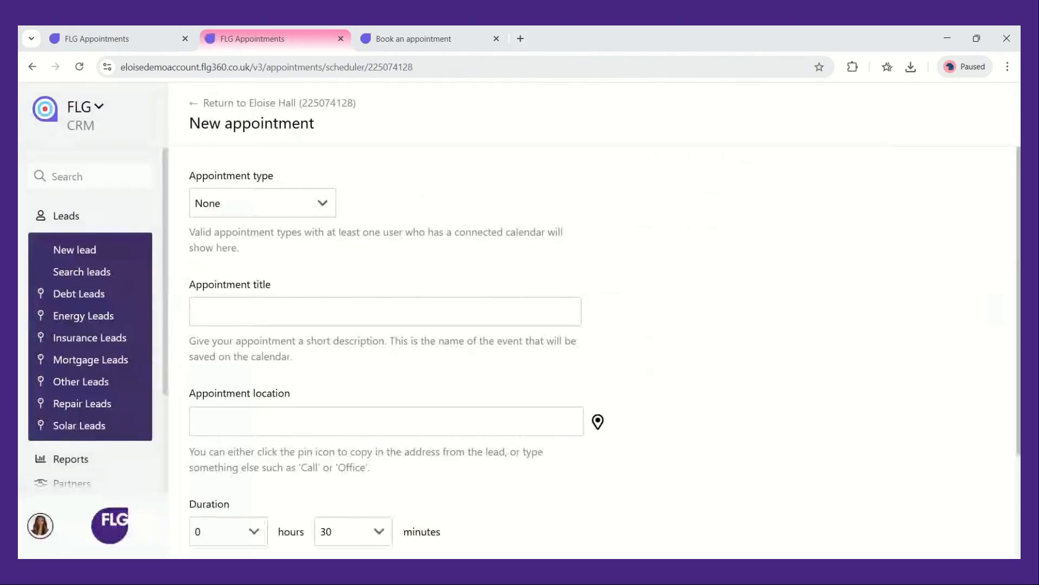
left_click(294, 204)
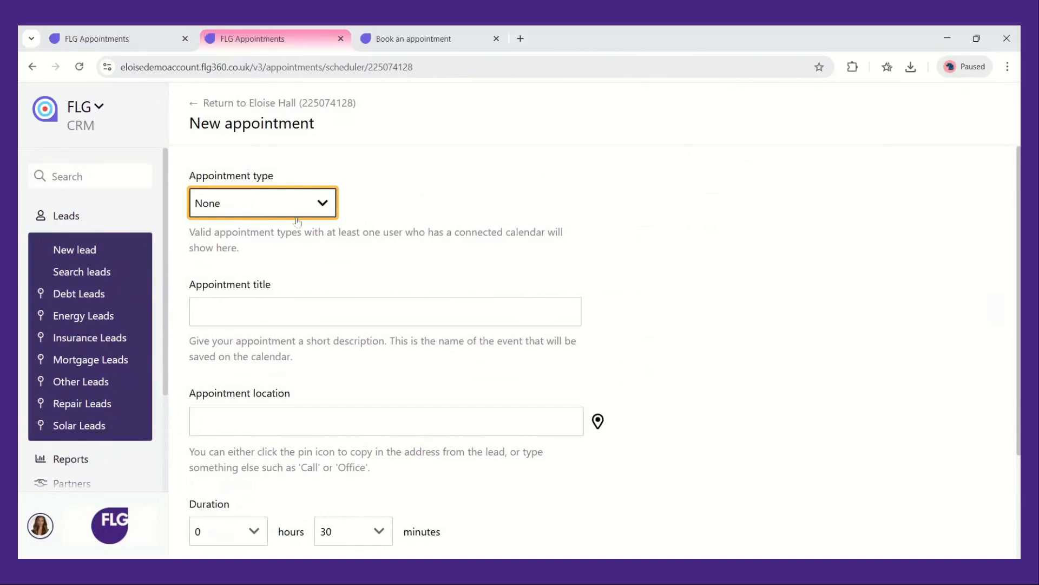
key("Down")
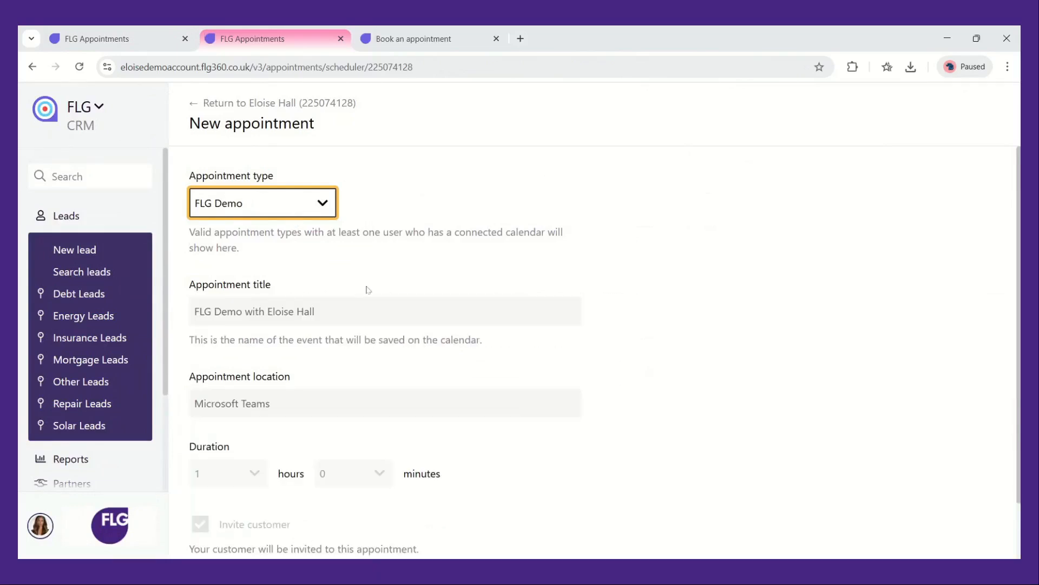
scroll(366, 291, "down", 1)
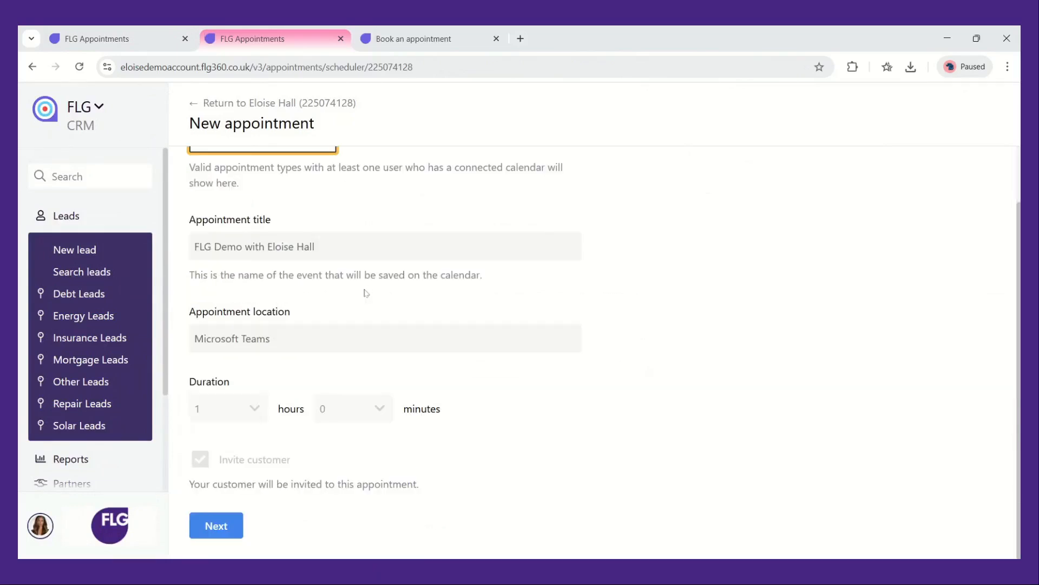
left_click(240, 528)
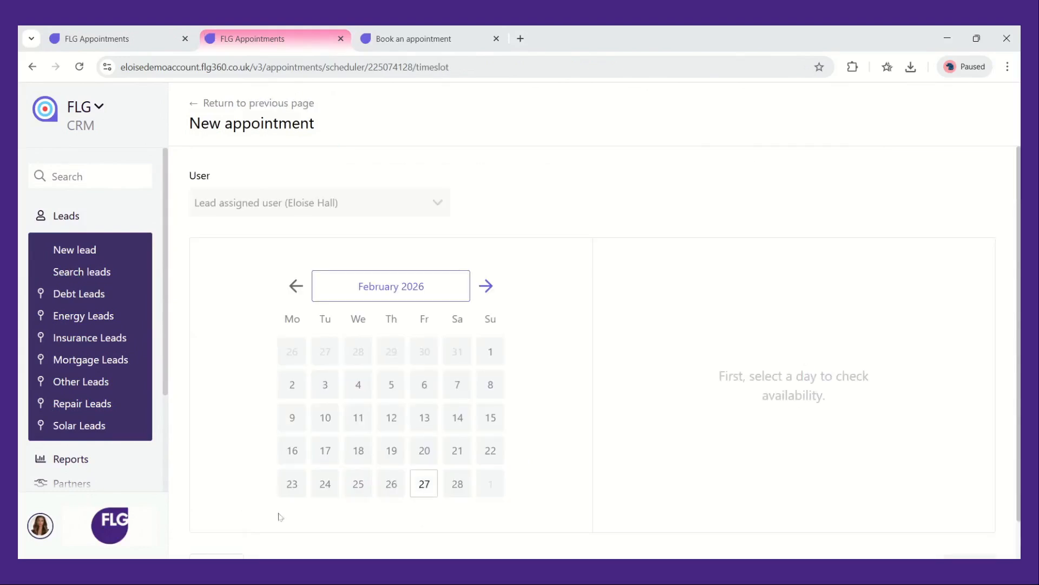
Pick 27 February 2026 at 13:00 as the appointment slot and continue
left_click(487, 285)
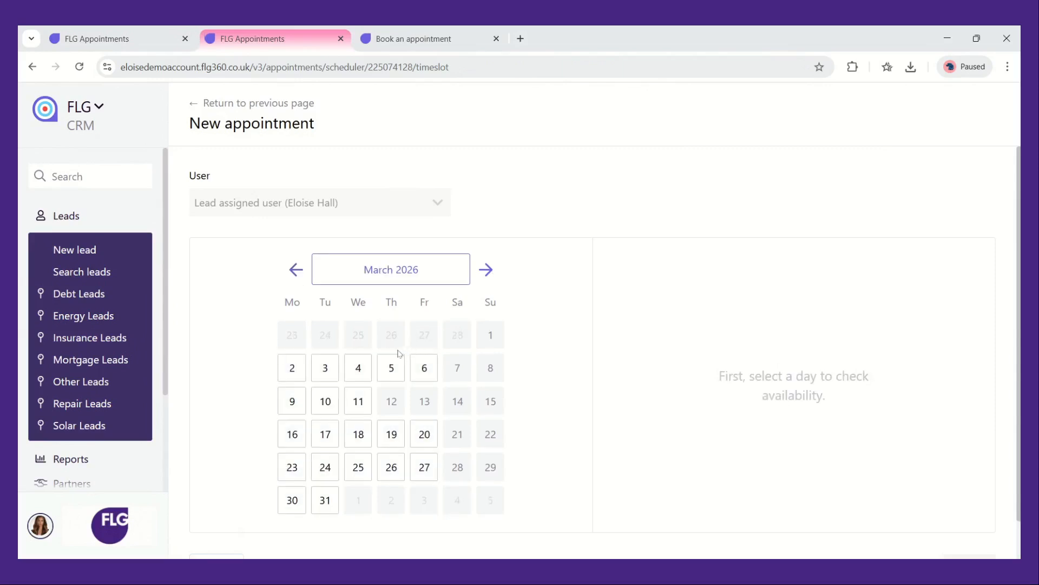
left_click(307, 273)
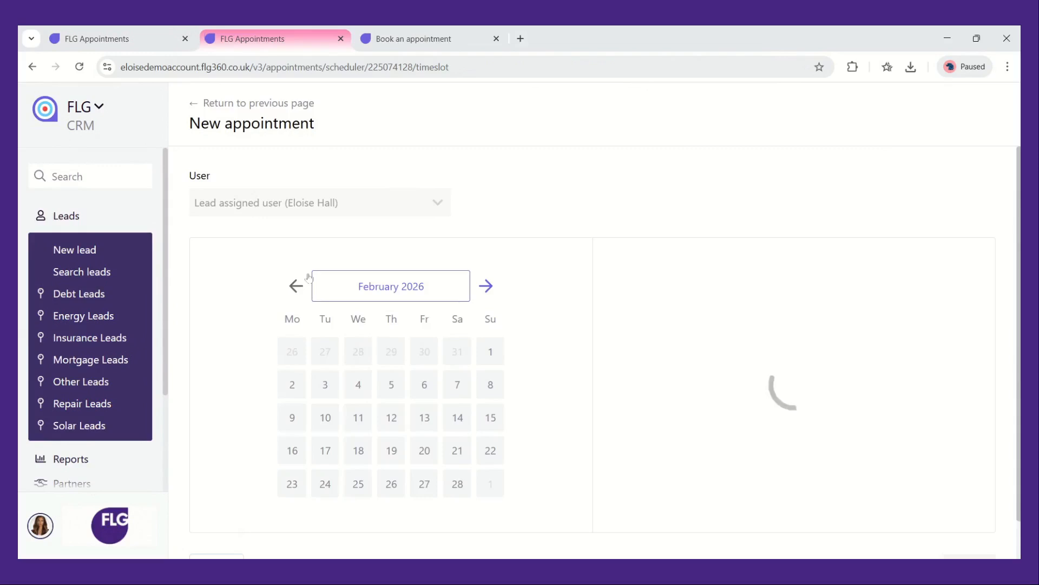
left_click(426, 484)
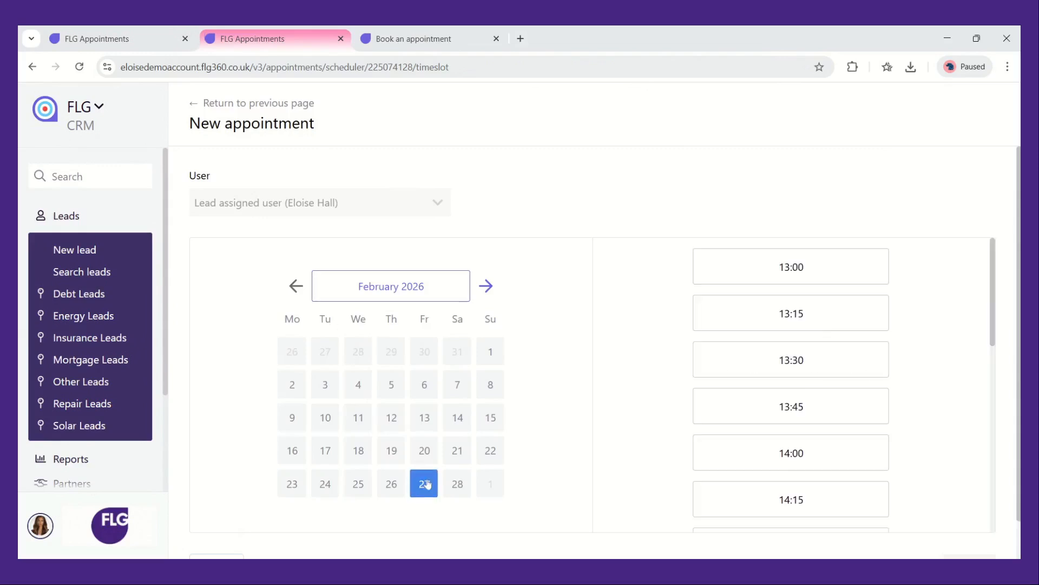
left_click(792, 281)
scroll(894, 380, "down", 1)
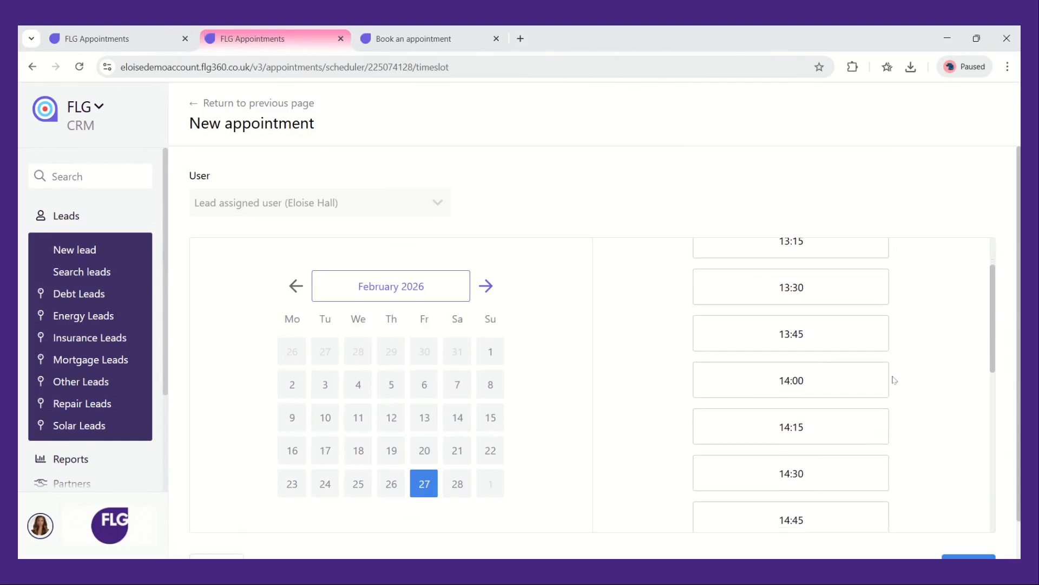
scroll(895, 380, "down", 1)
scroll(895, 380, "down", 1)
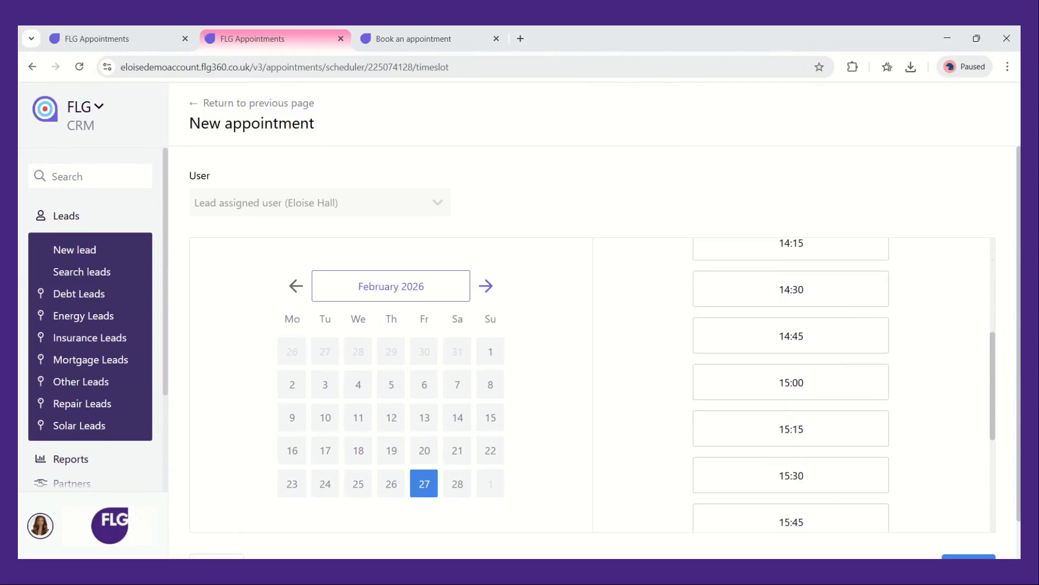
scroll(963, 431, "down", 1)
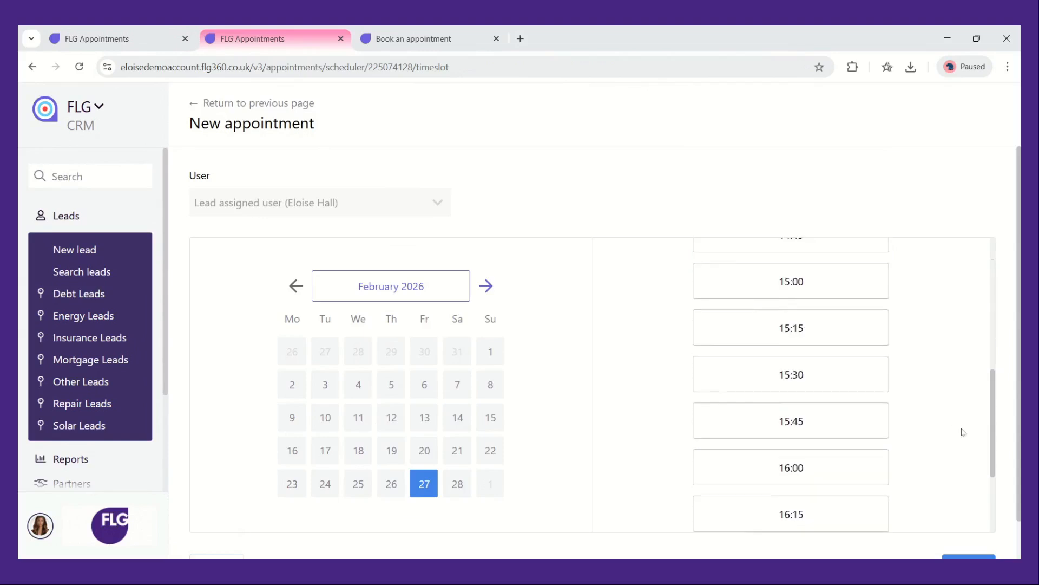
scroll(963, 431, "down", 2)
scroll(1006, 431, "down", 1)
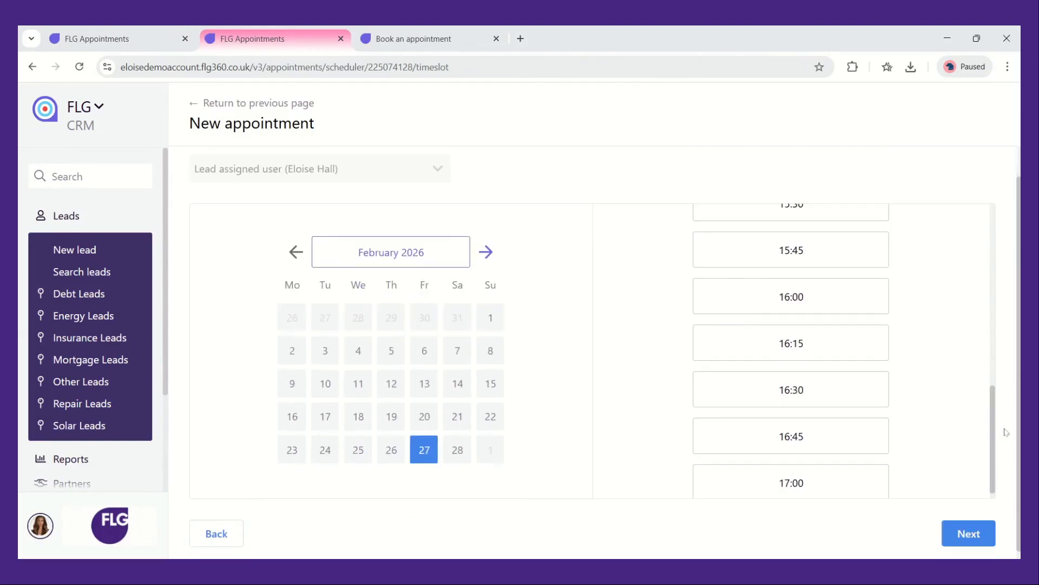
left_click(983, 522)
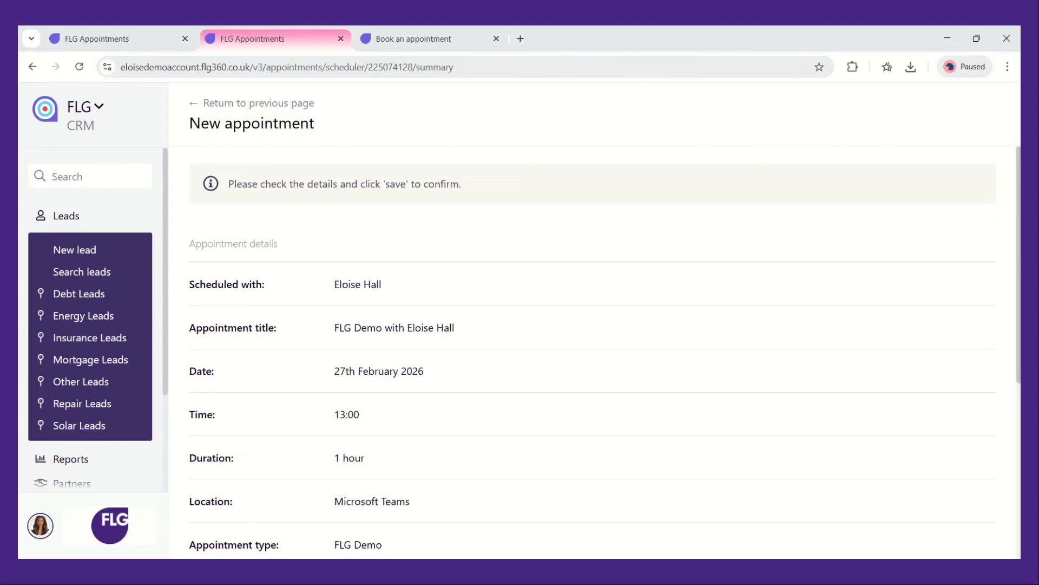
Review the appointment summary and save the appointment
scroll(719, 453, "down", 3)
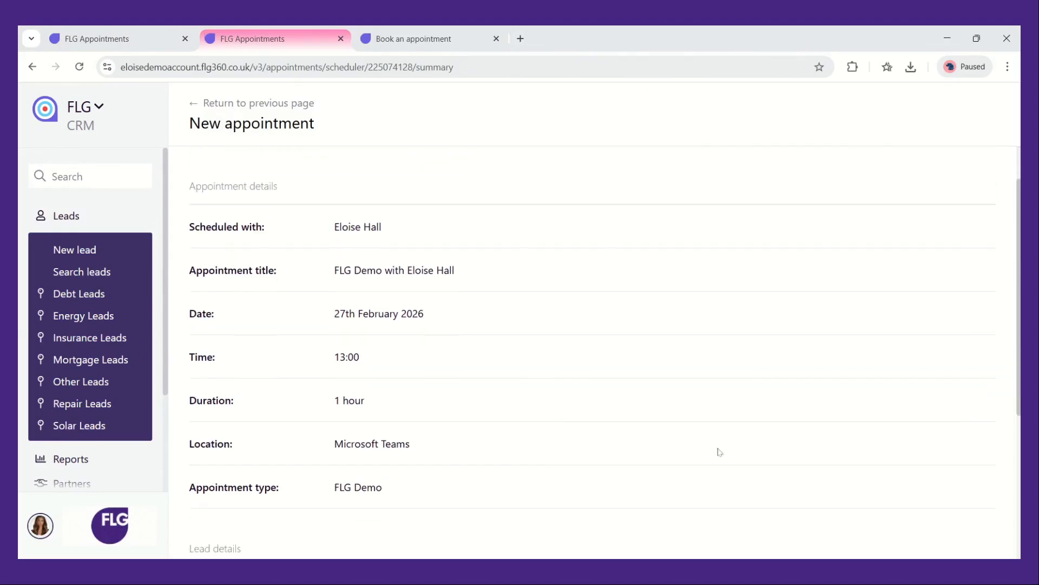
scroll(592, 351, "down", 3)
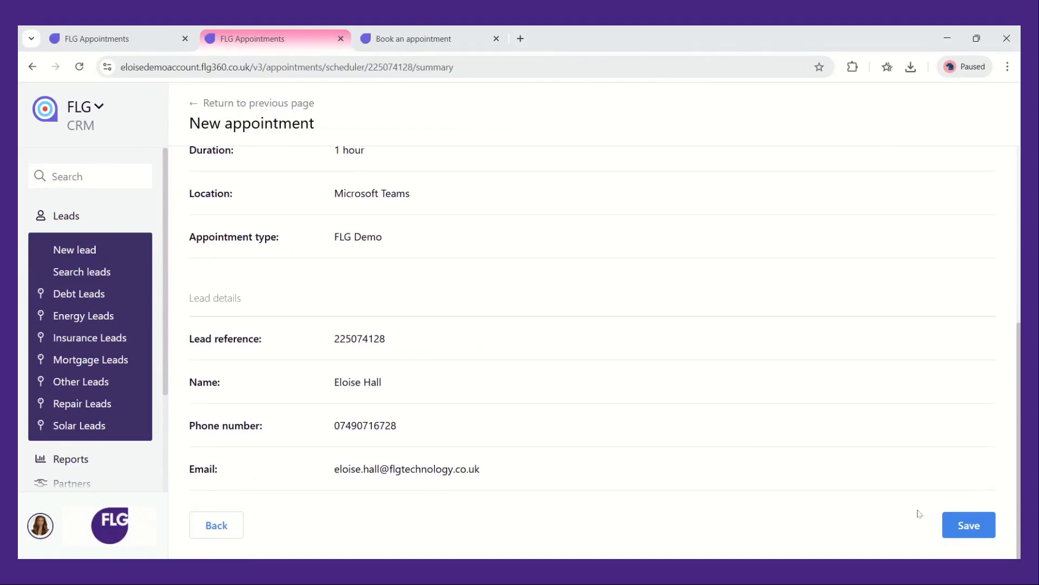
left_click(951, 529)
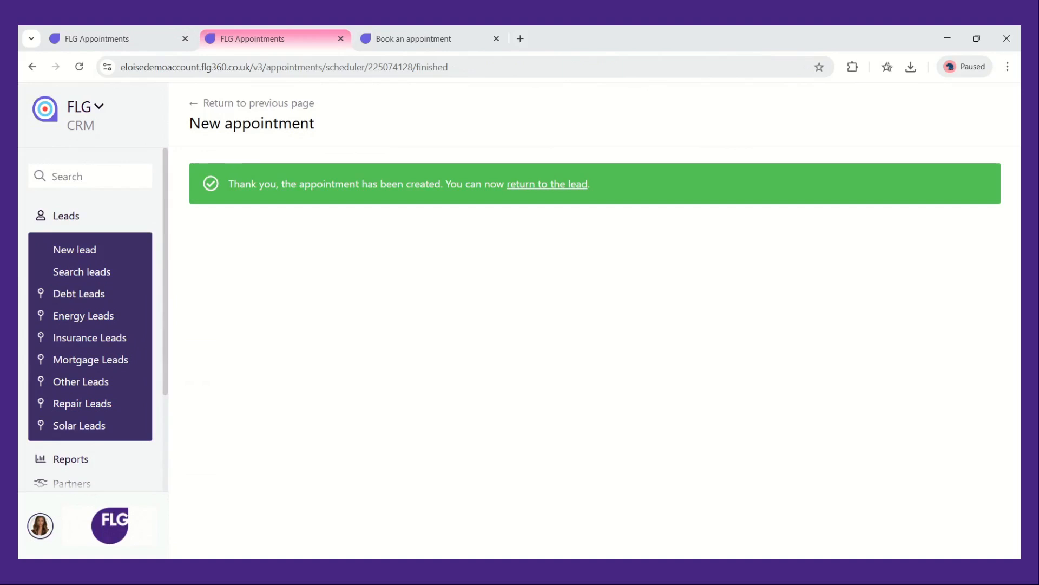
Return to the lead and open the confirmation text message sent for the booking
left_click(561, 186)
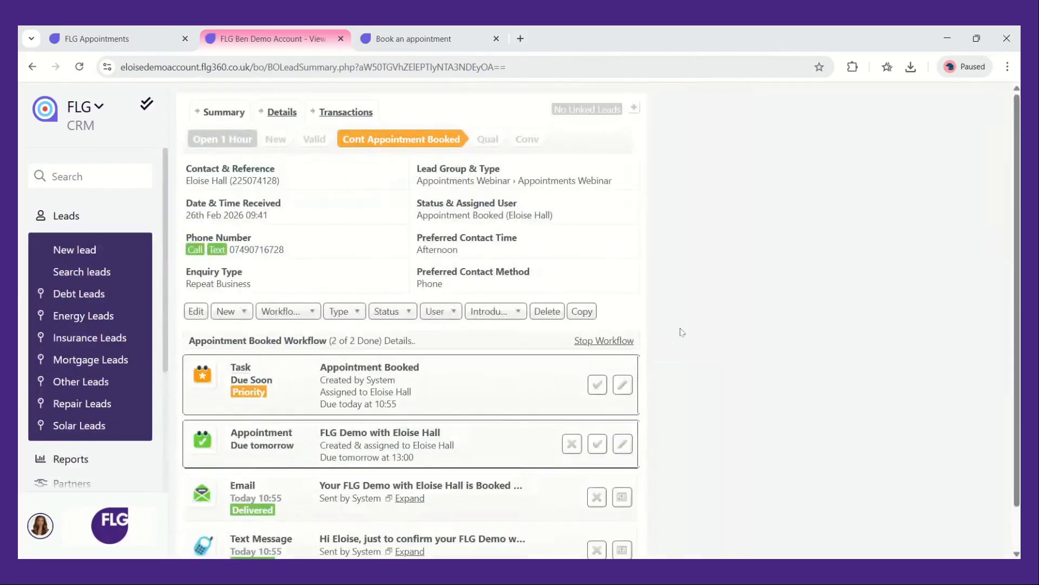
scroll(681, 331, "down", 1)
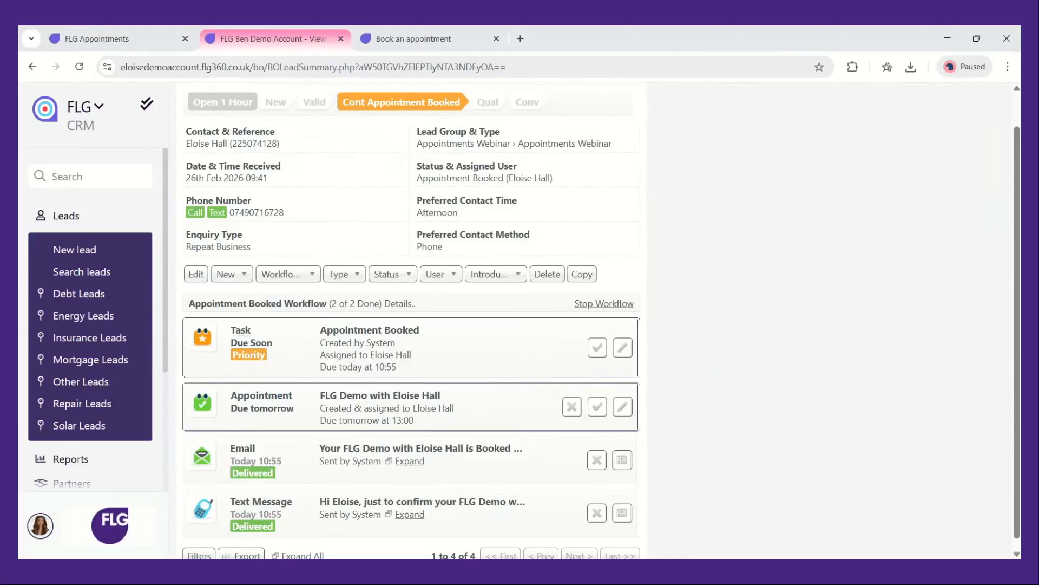
scroll(595, 179, "down", 1)
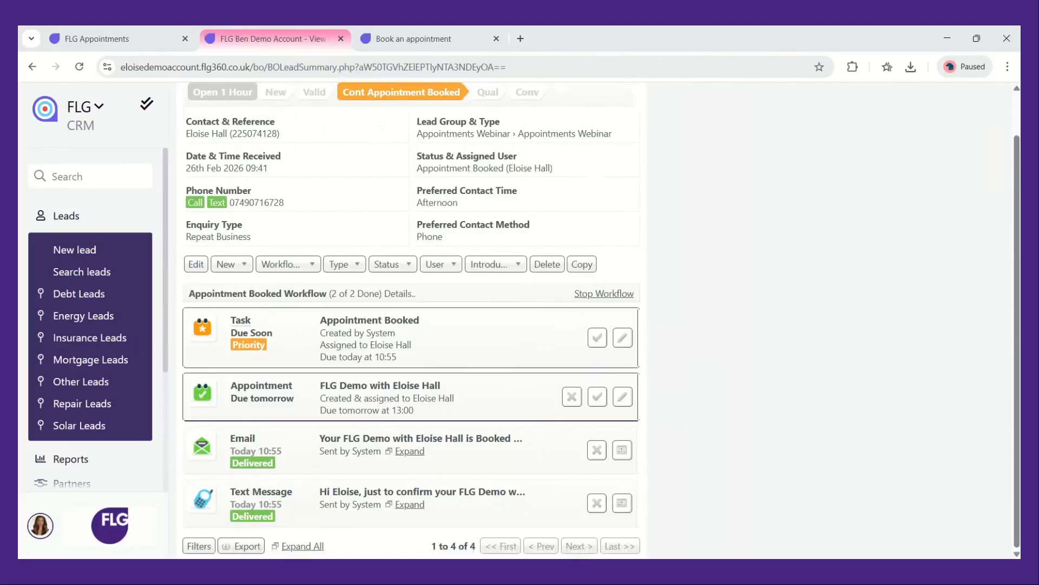
left_click(622, 503)
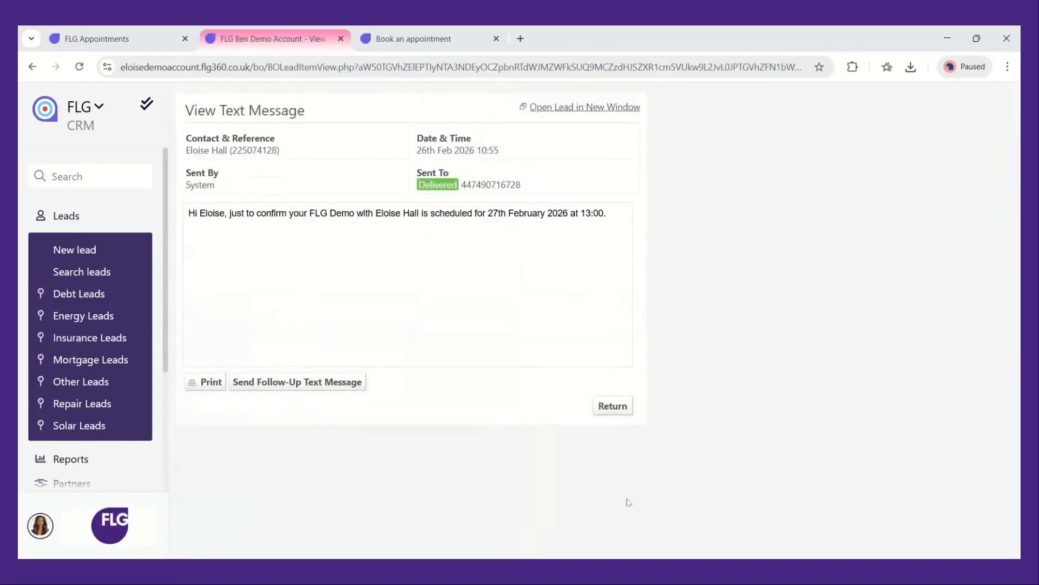
left_click(613, 406)
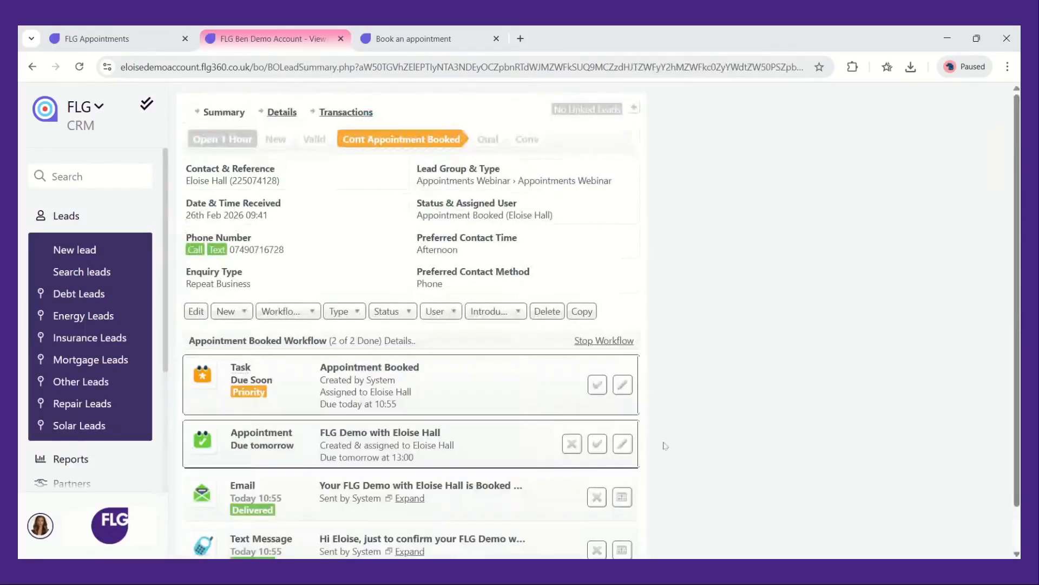
Open the booking confirmation email and read through its contents
left_click(626, 452)
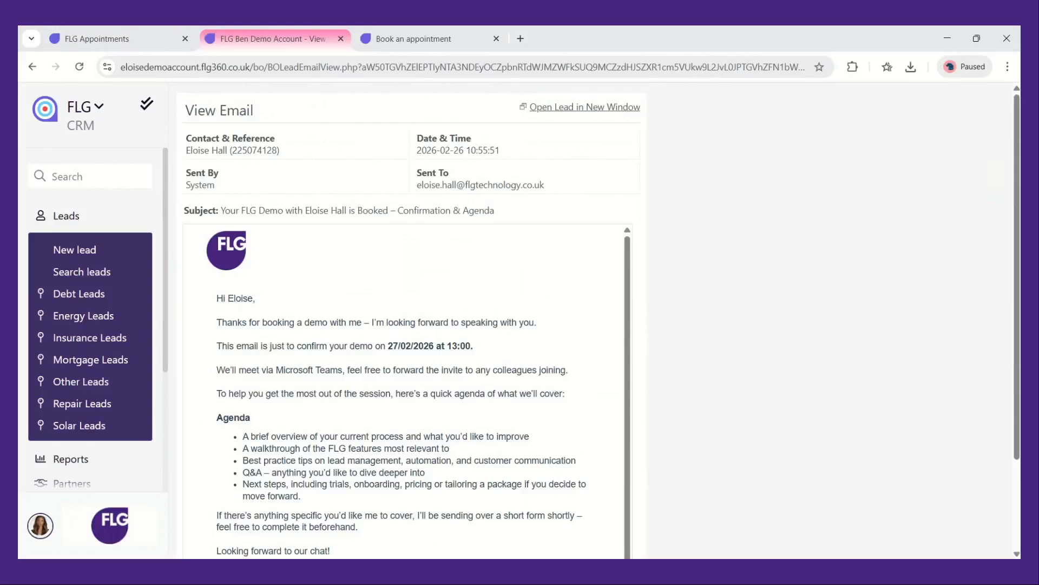
scroll(595, 428, "down", 1)
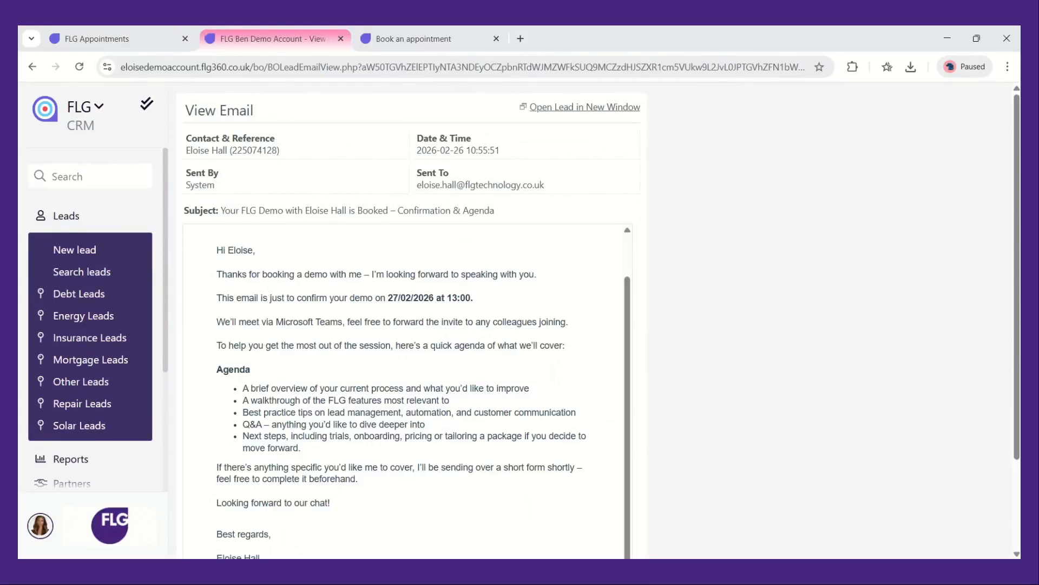
scroll(681, 430, "down", 1)
scroll(680, 429, "down", 2)
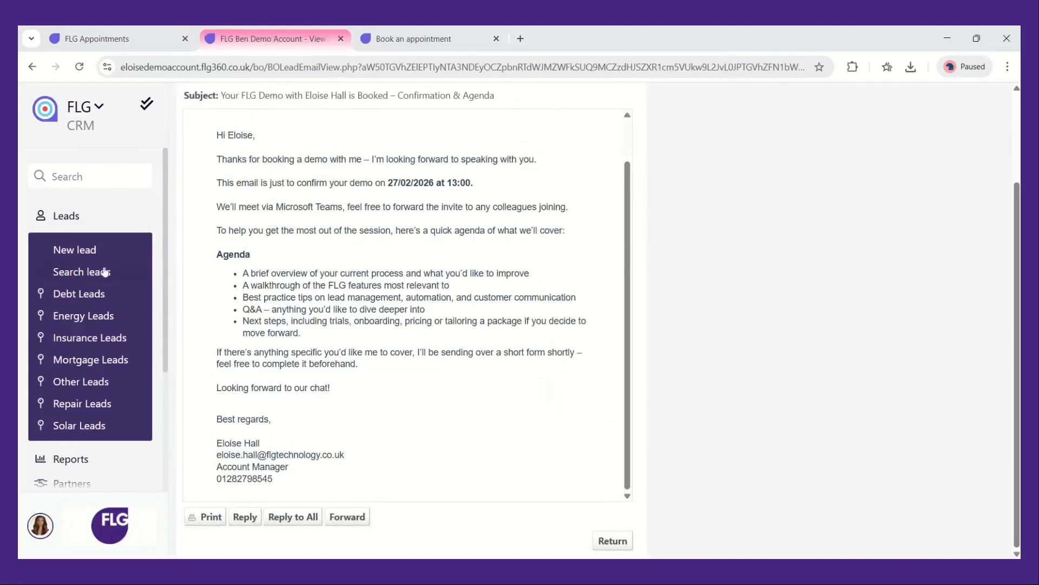
left_click(133, 271)
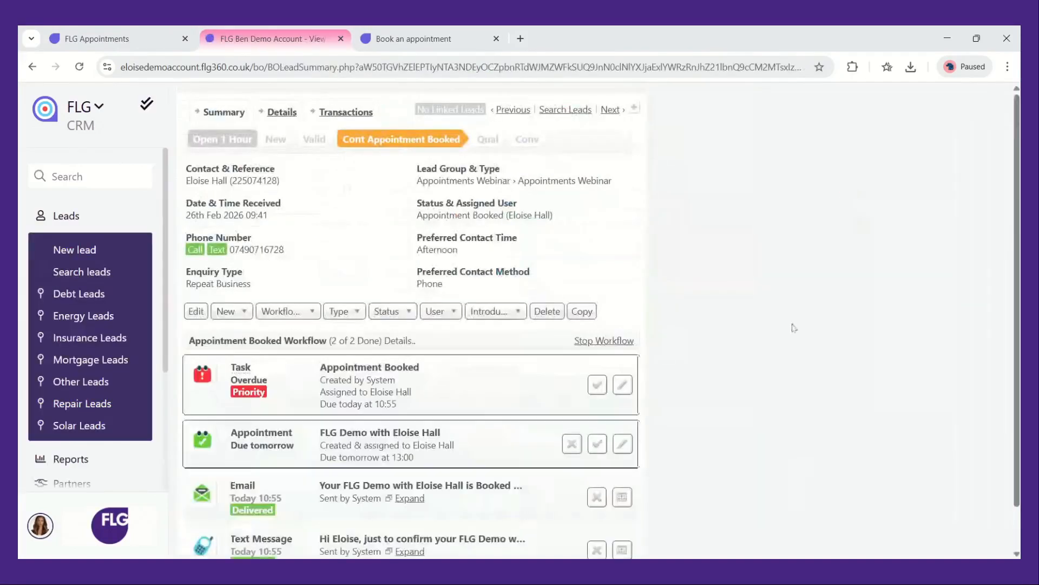
Mark the Appointment Booked task and the FLG Demo appointment as complete
scroll(770, 412, "down", 1)
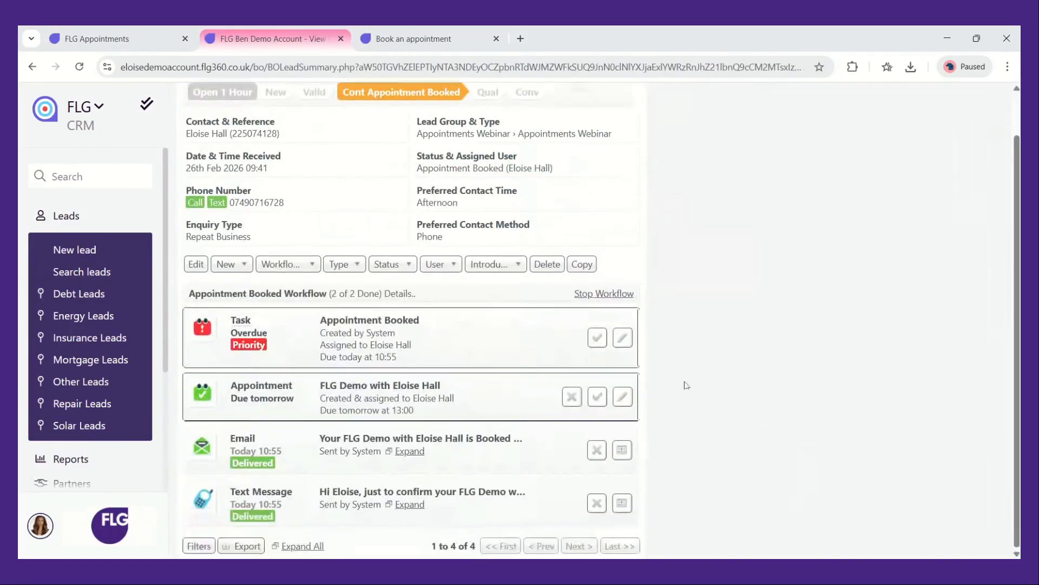
left_click(597, 338)
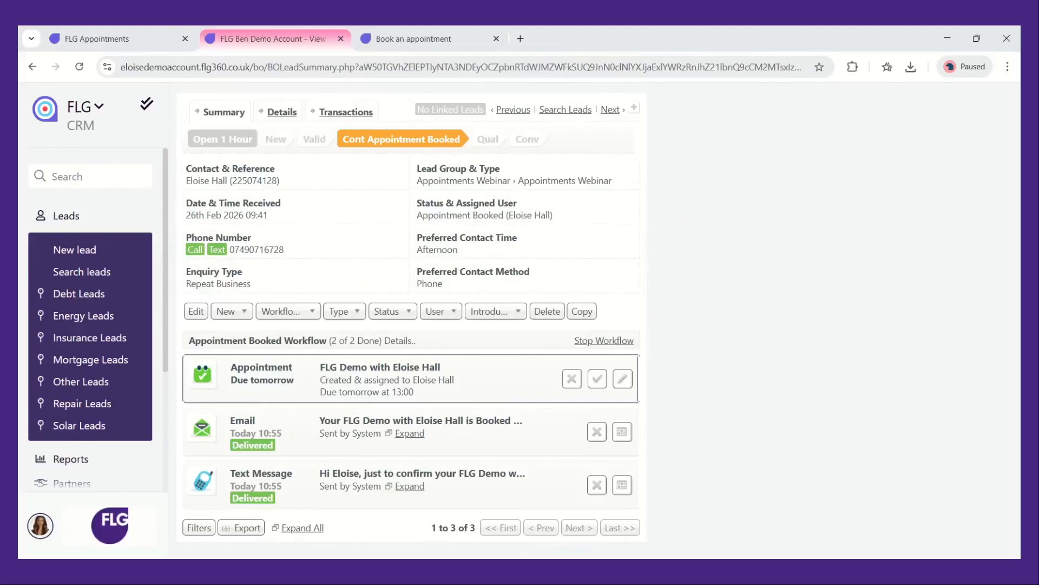
left_click(598, 386)
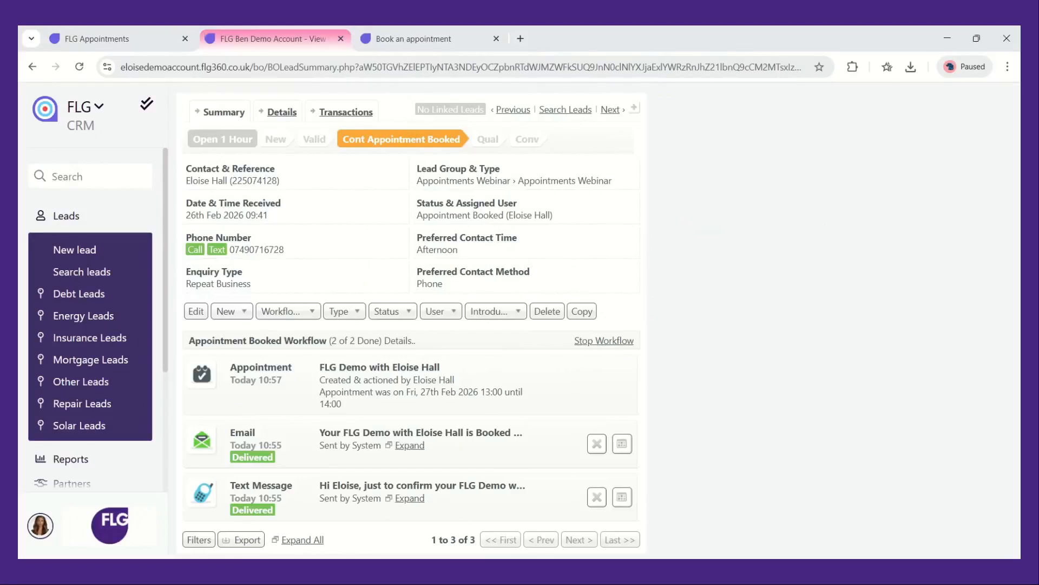
Change the lead status to Appointment Reminder
left_click(406, 314)
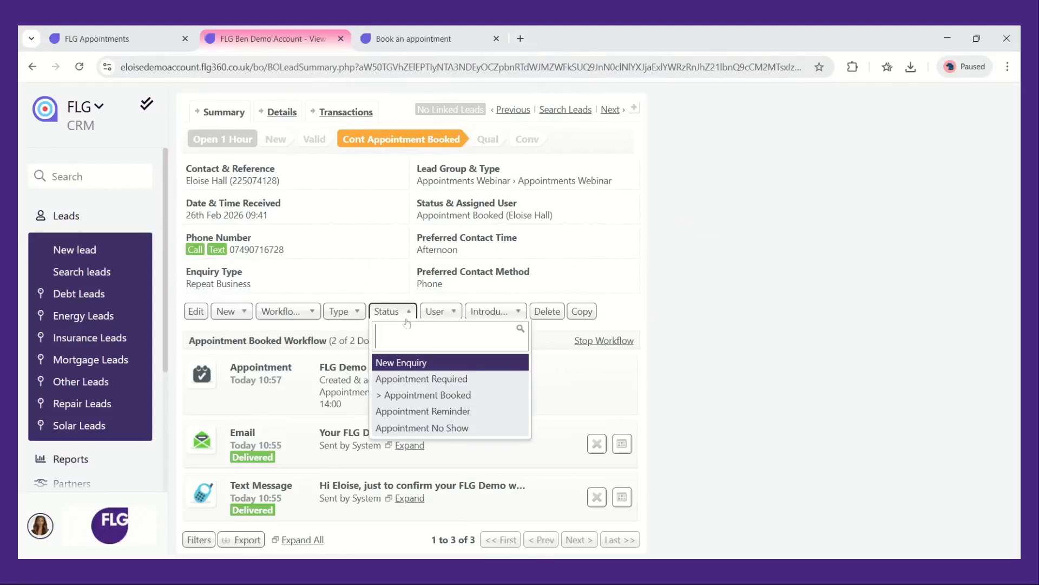
left_click(447, 412)
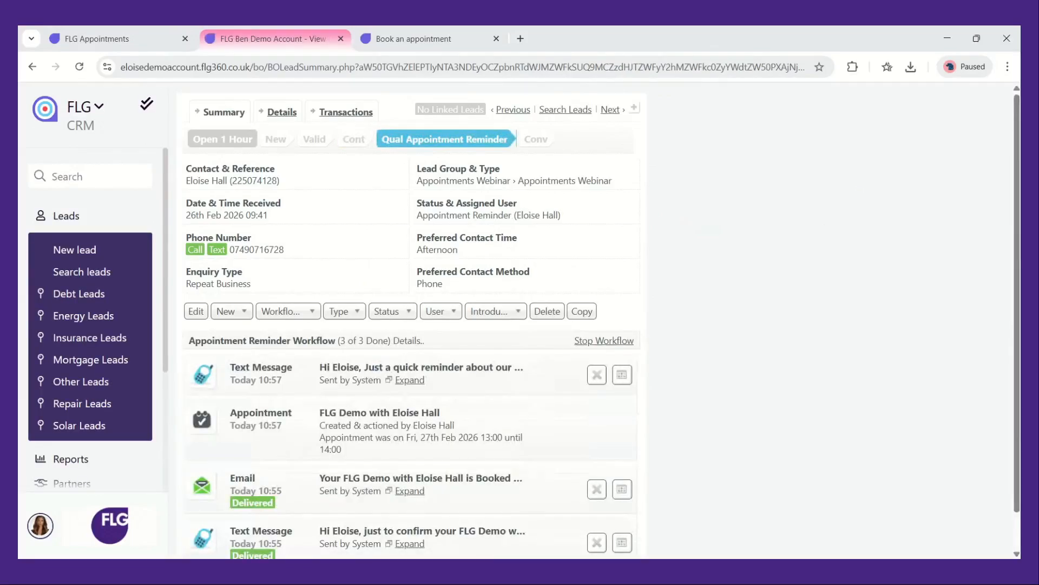
scroll(411, 325, "down", 2)
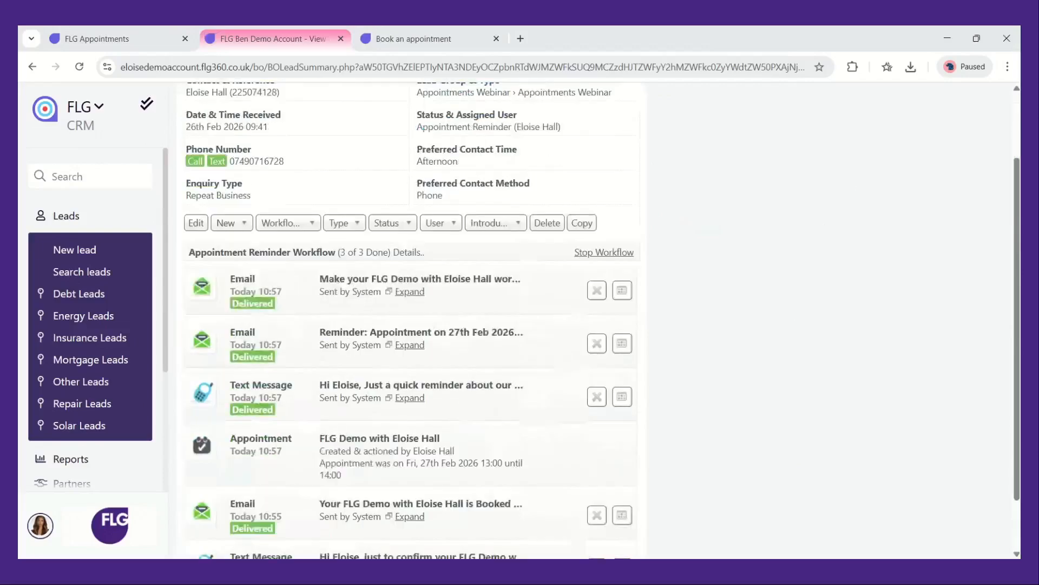
scroll(412, 325, "down", 1)
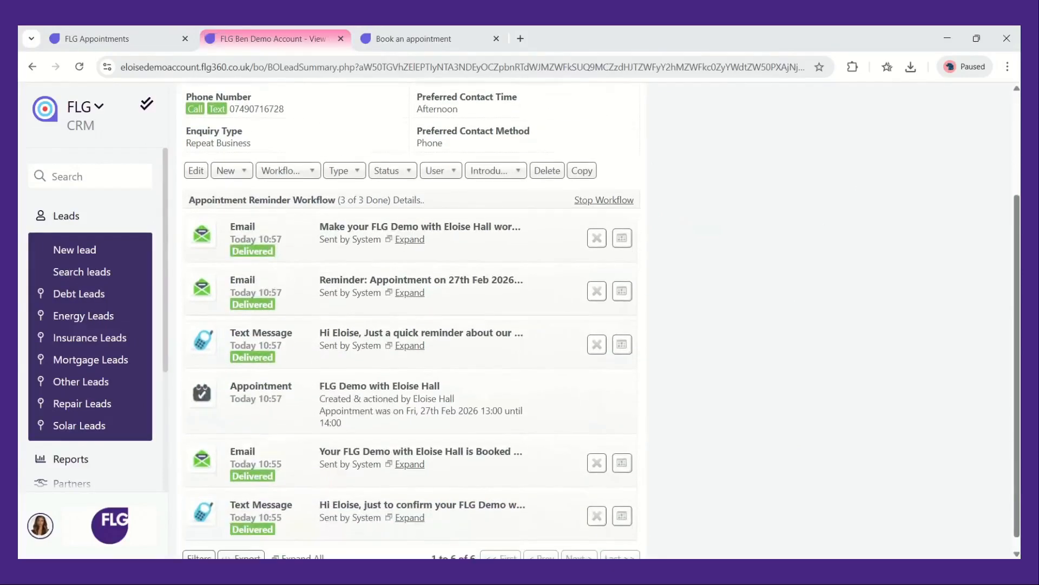
left_click(622, 238)
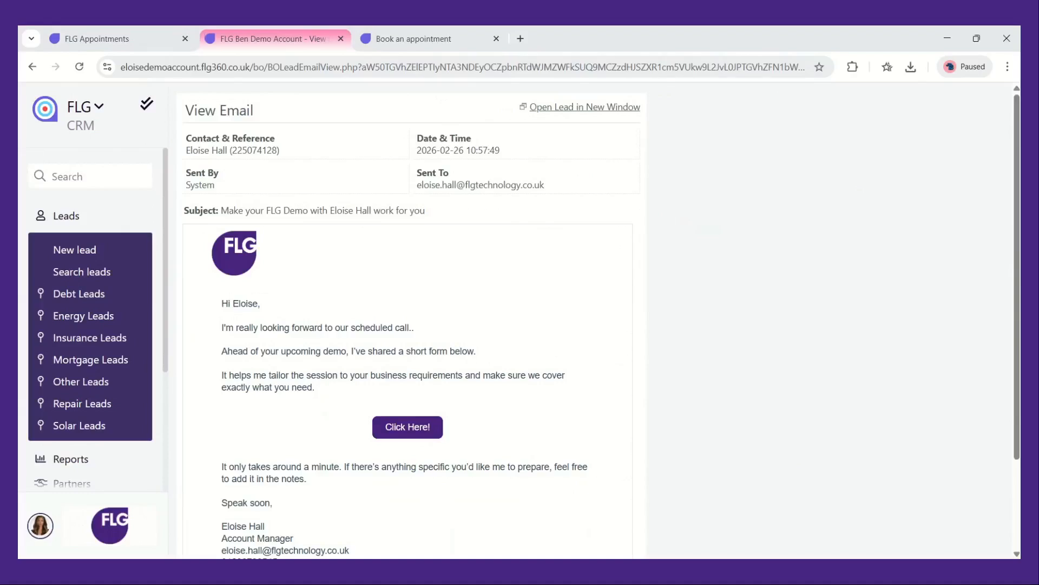
scroll(691, 418, "down", 1)
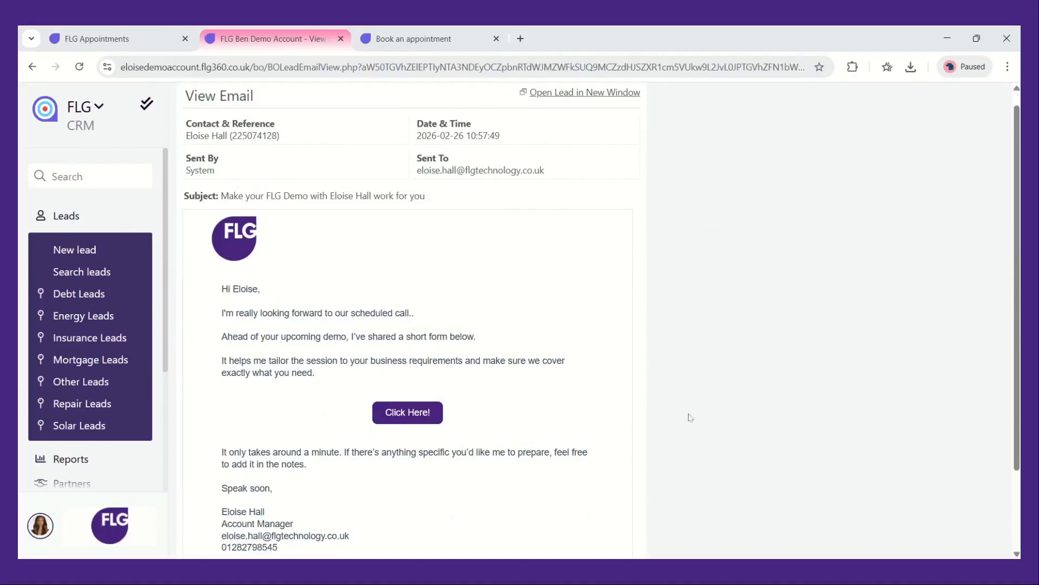
scroll(445, 464, "down", 2)
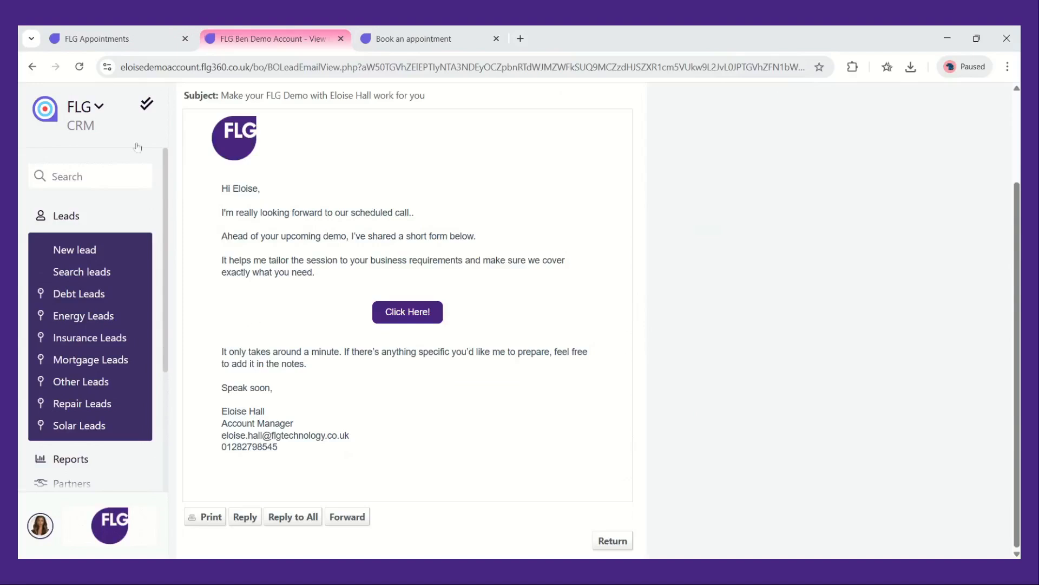
Book the 11:30 slot on 27 February 2026 on the telephone consultation booking page
left_click(32, 66)
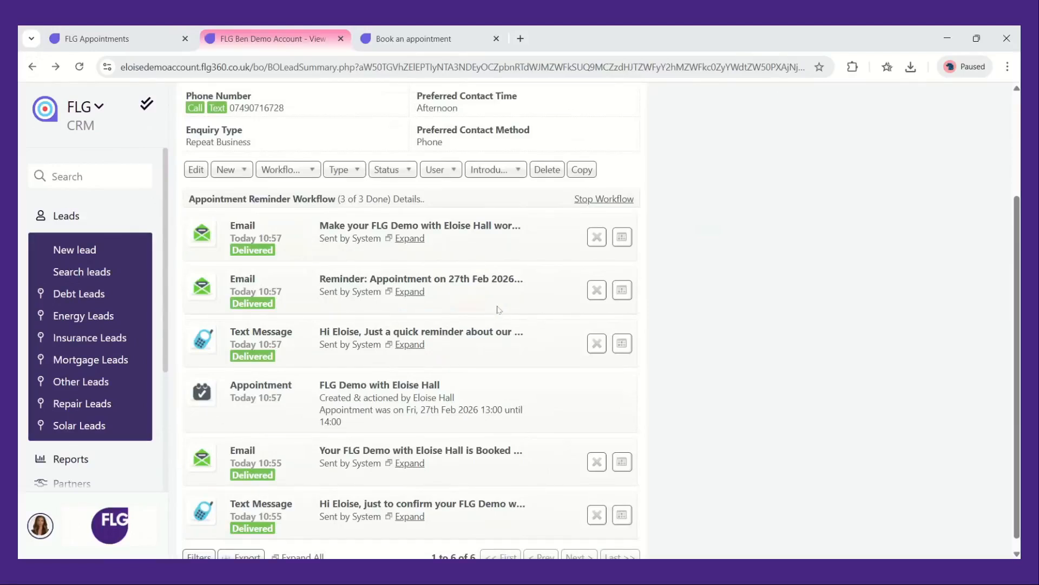
left_click(409, 41)
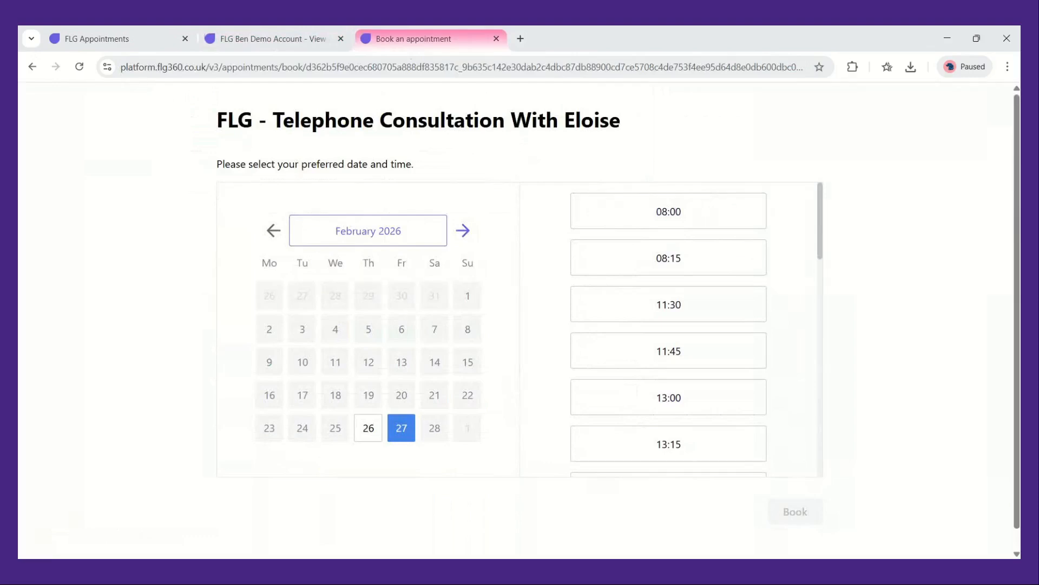
left_click(643, 301)
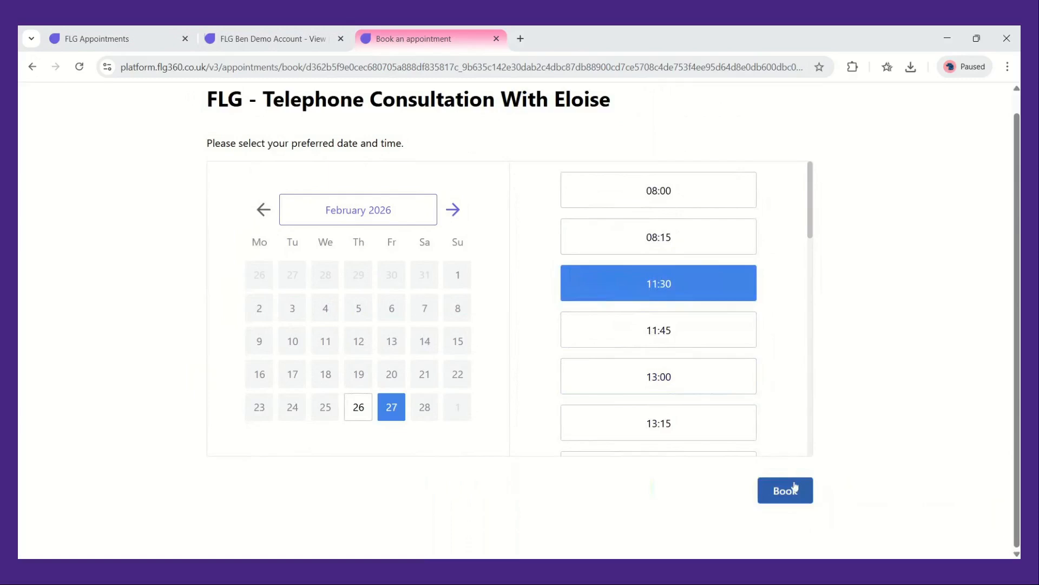
left_click(796, 488)
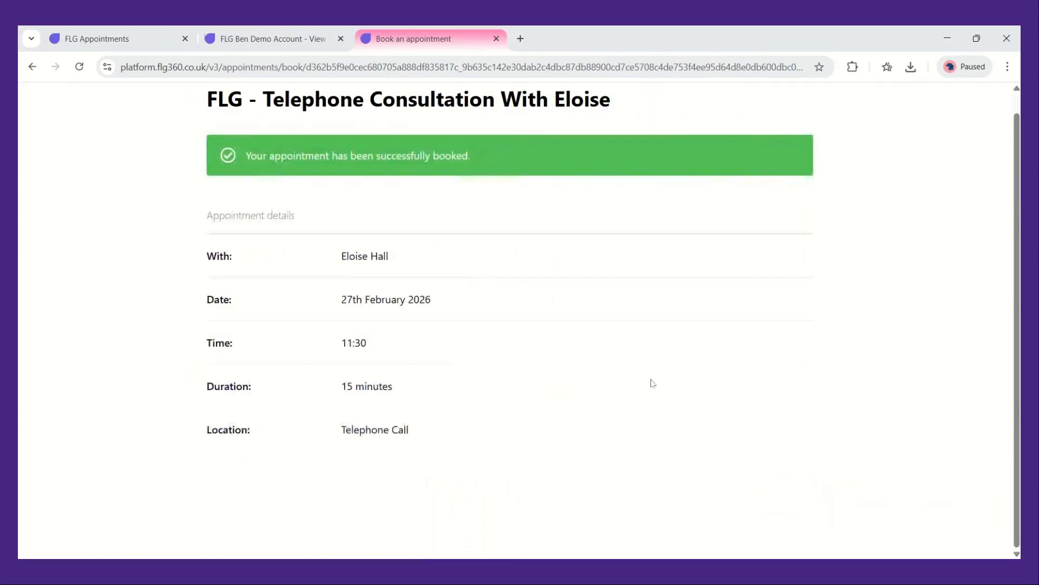
Go to the dashboard and mark the first three tasks in the task stream as complete
left_click(226, 41)
scroll(394, 248, "up", 3)
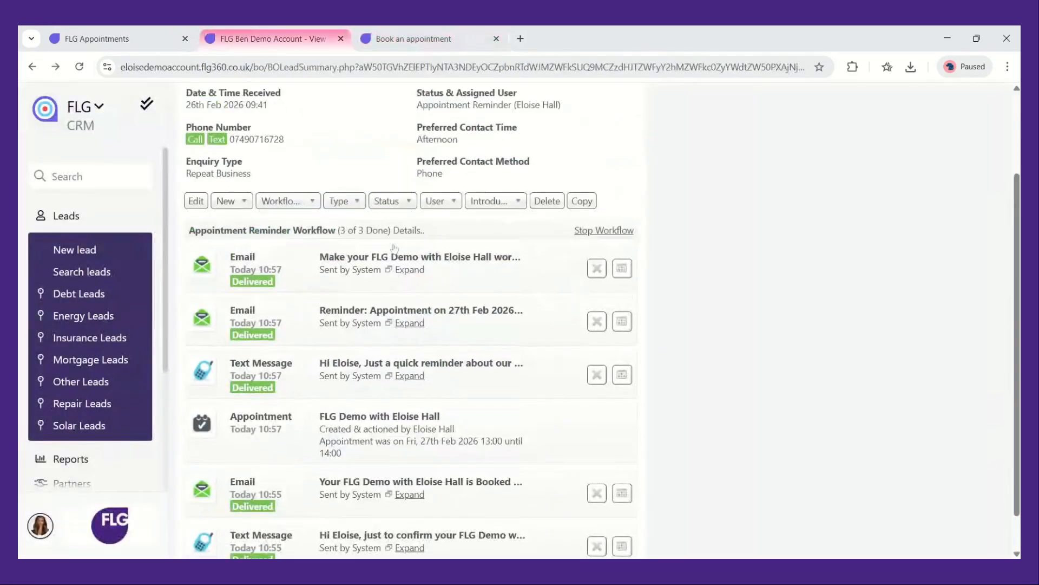
scroll(394, 248, "up", 2)
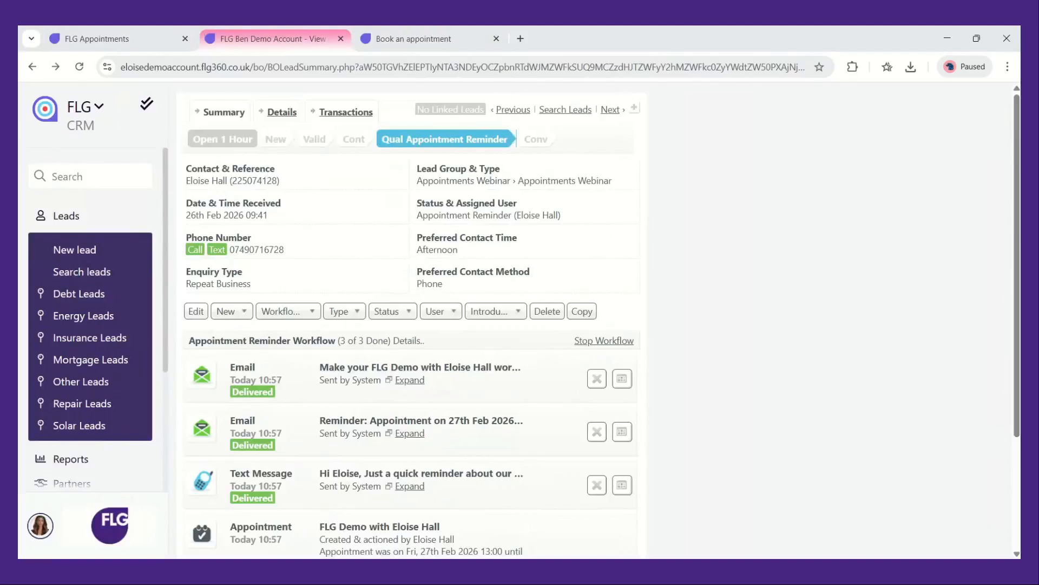
left_click(47, 110)
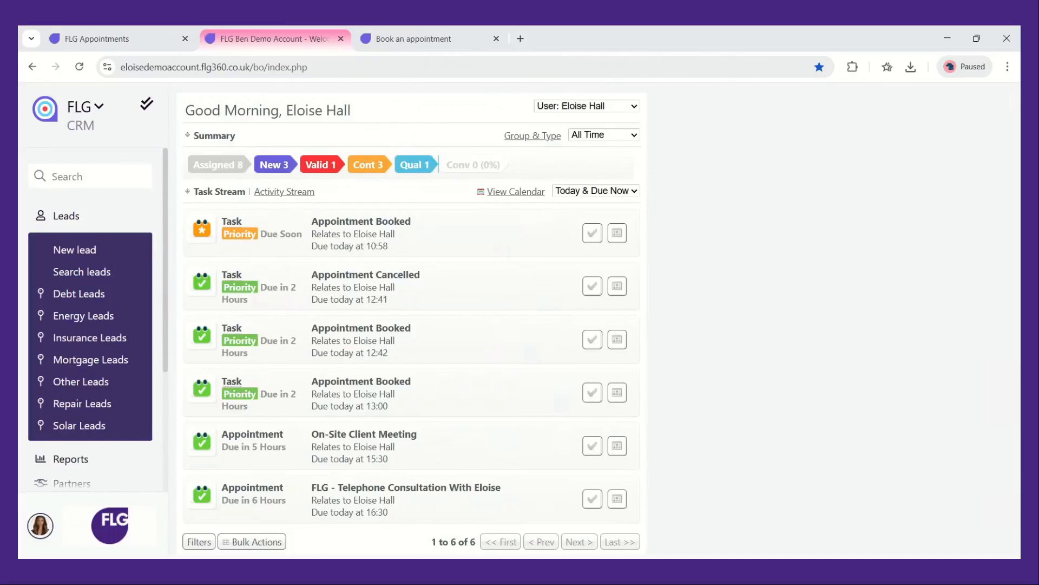
left_click(591, 241)
left_click(591, 238)
left_click(591, 238)
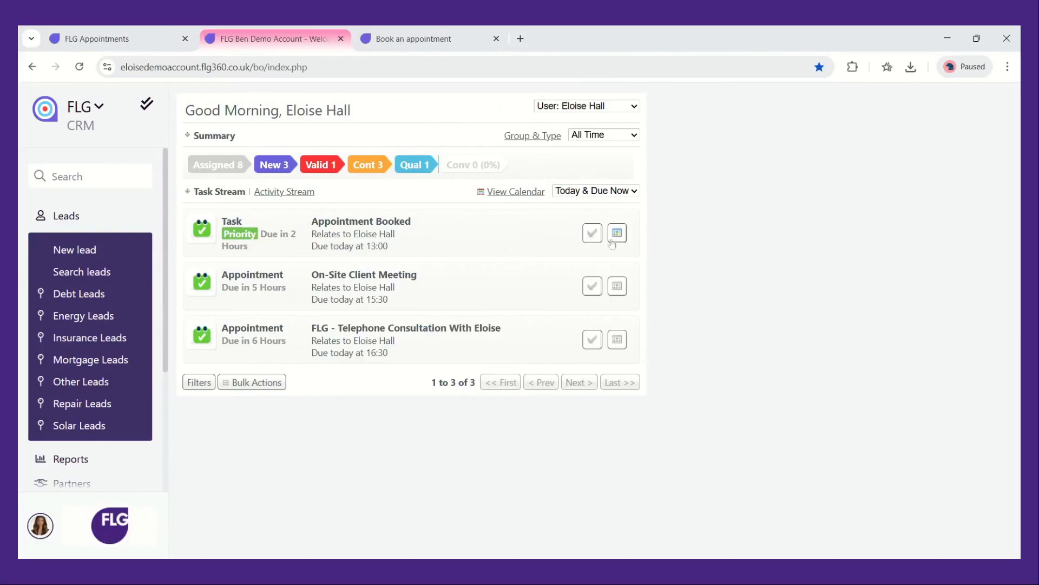
Open the lead of the remaining Appointment Booked task and change its status to Appointment No Show
left_click(612, 238)
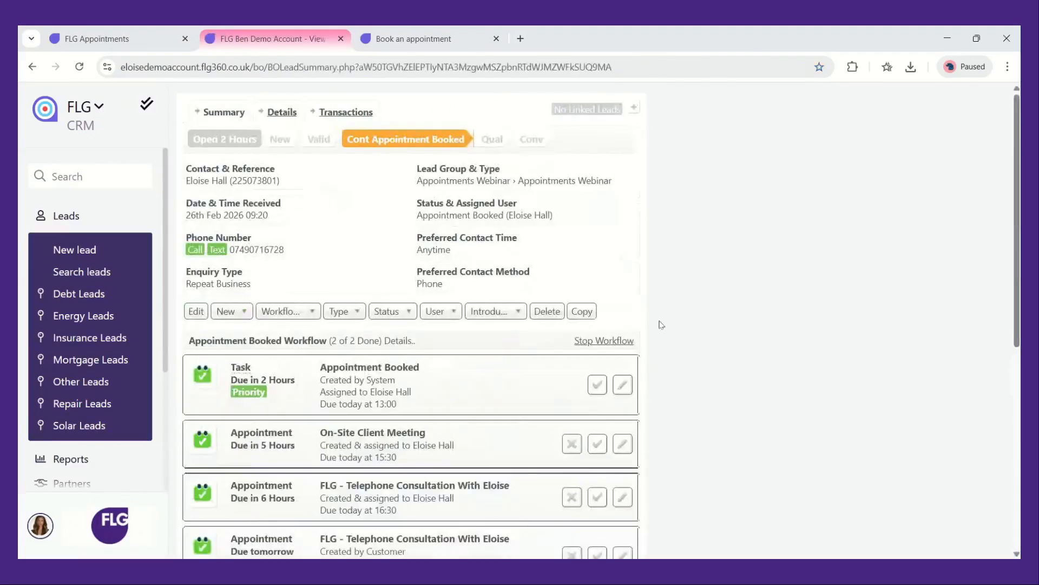
scroll(661, 325, "down", 4)
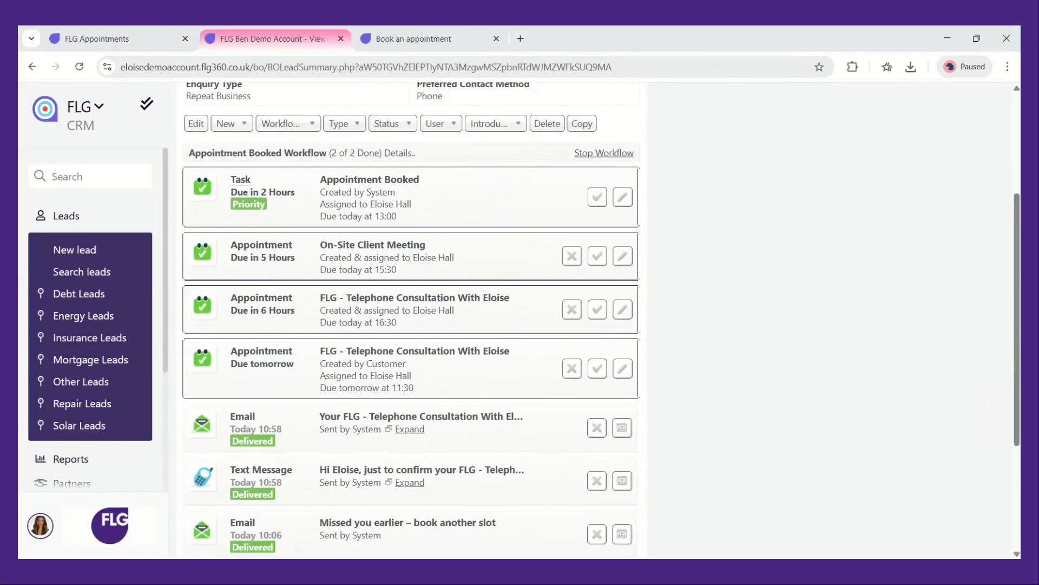
scroll(412, 324, "up", 4)
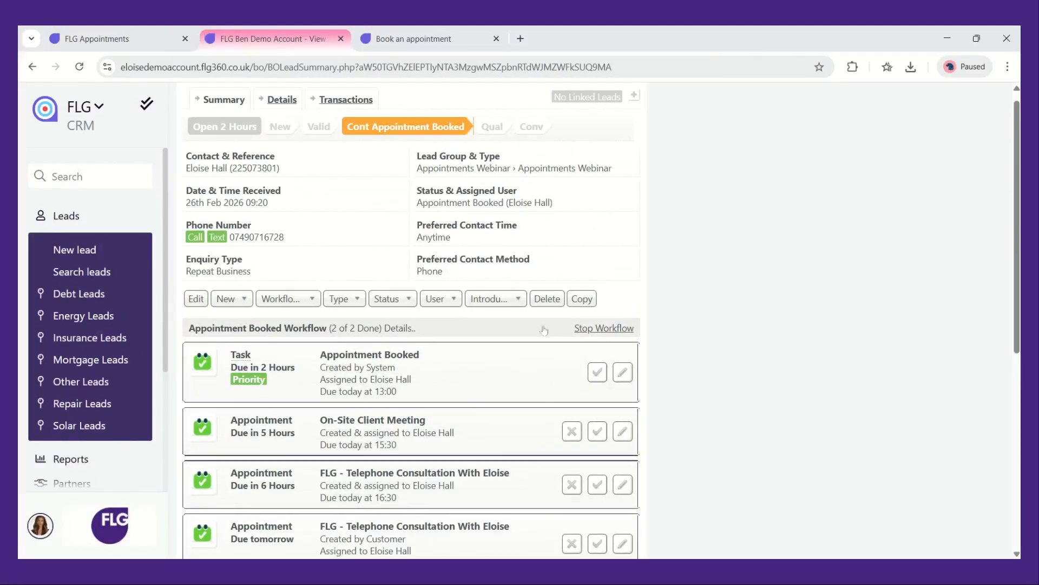
left_click(409, 300)
left_click(455, 416)
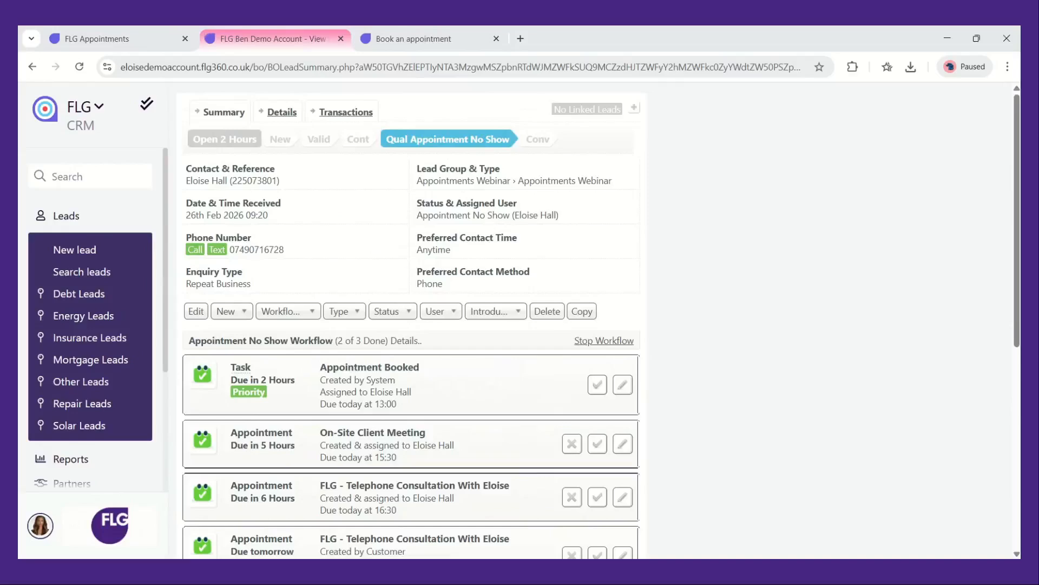
Open the 'Missed you earlier – book another slot' email and follow its booking link
scroll(680, 418, "down", 5)
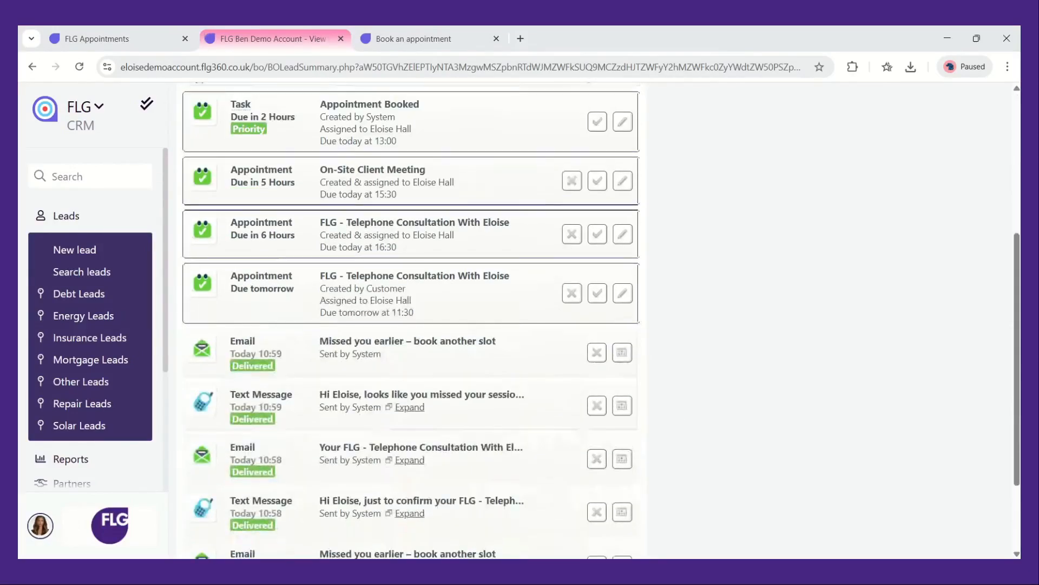
left_click(622, 352)
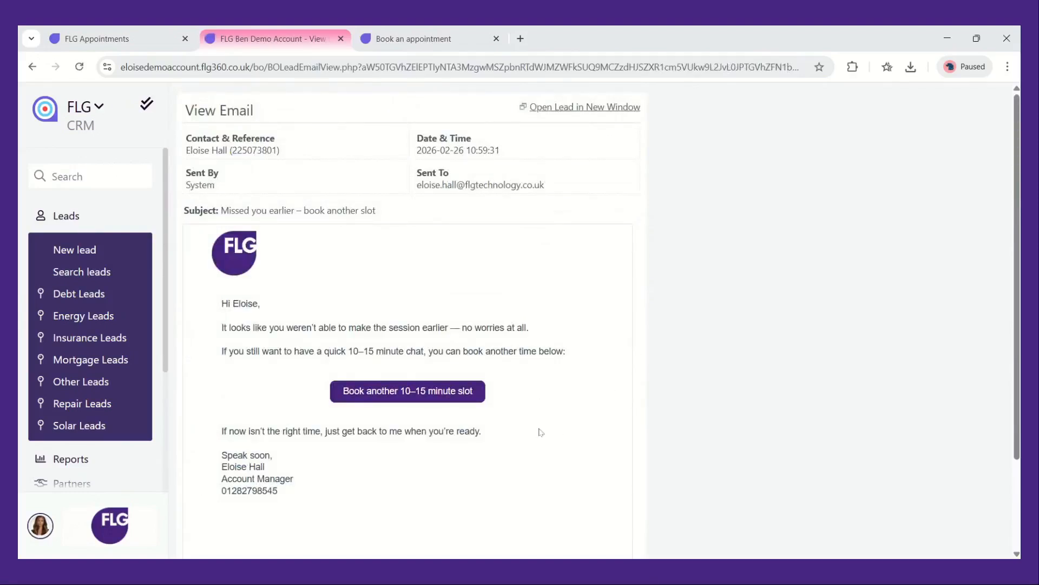
left_click(461, 402)
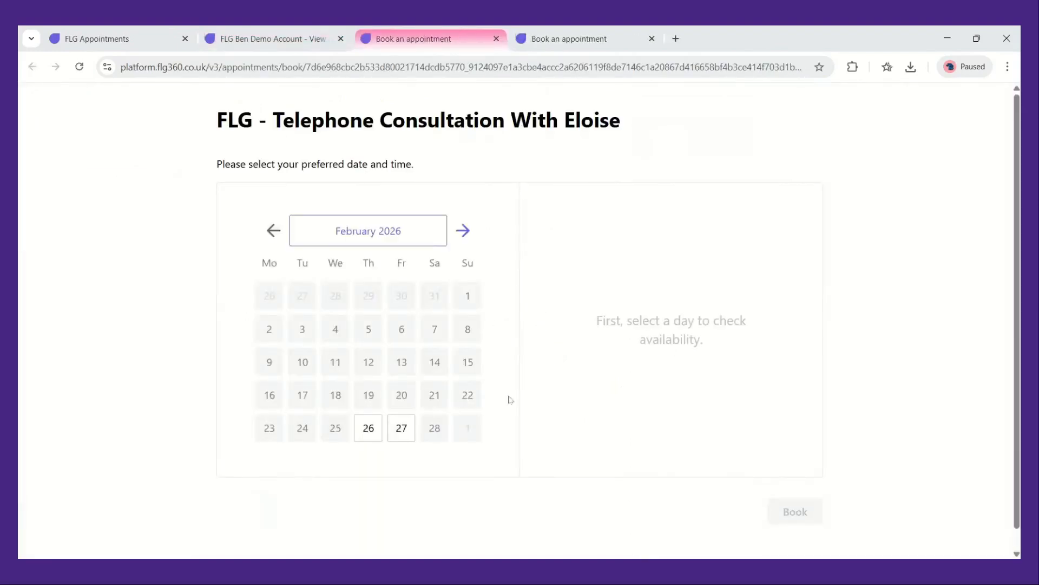
Select 27 February on the rebooking calendar and return to the lead's email
left_click(401, 428)
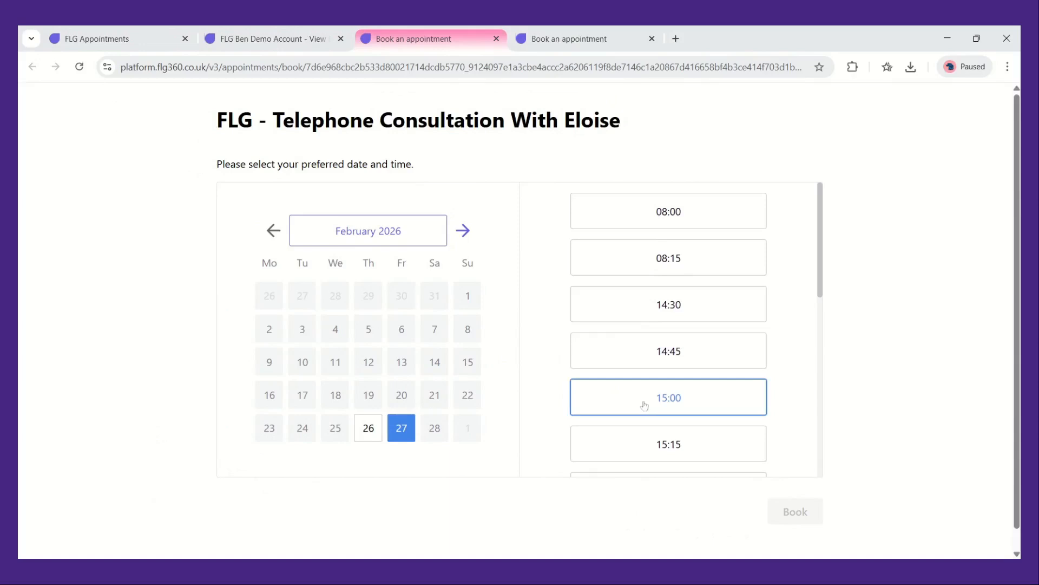
left_click(225, 37)
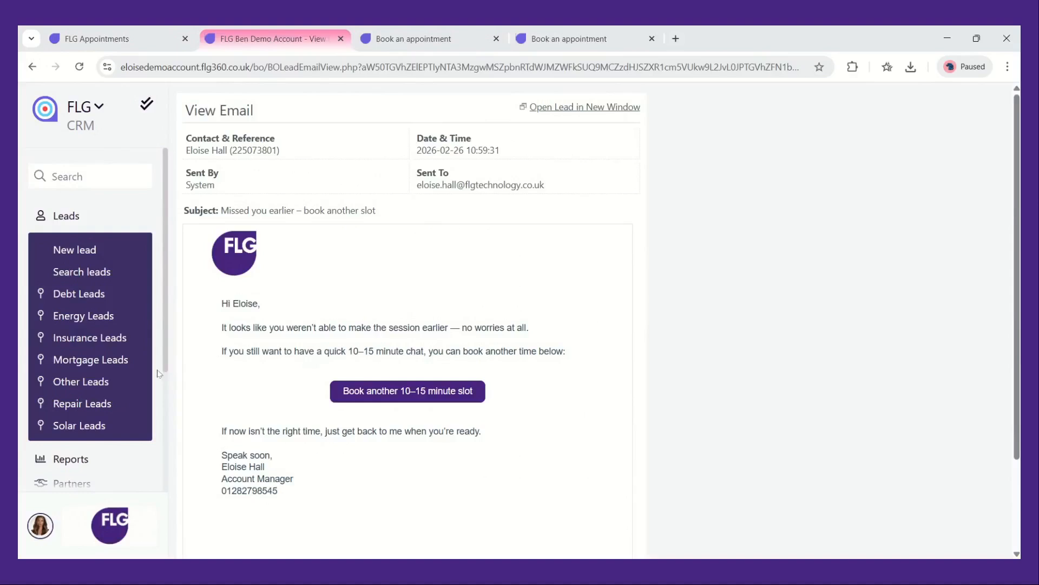
Open the Appointments Webinar lead type settings and review its configured actions
scroll(121, 382, "down", 3)
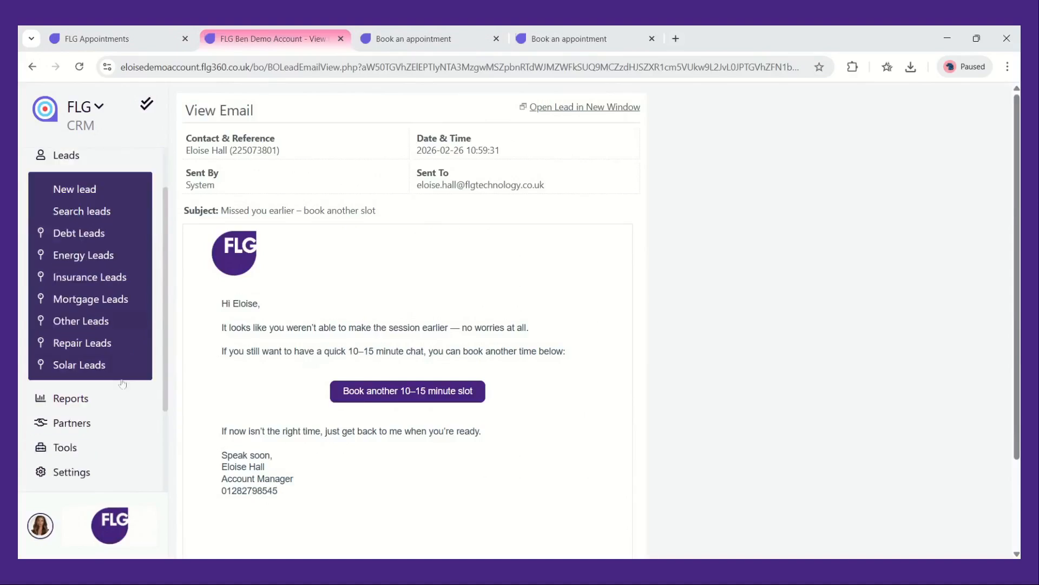
left_click(122, 383)
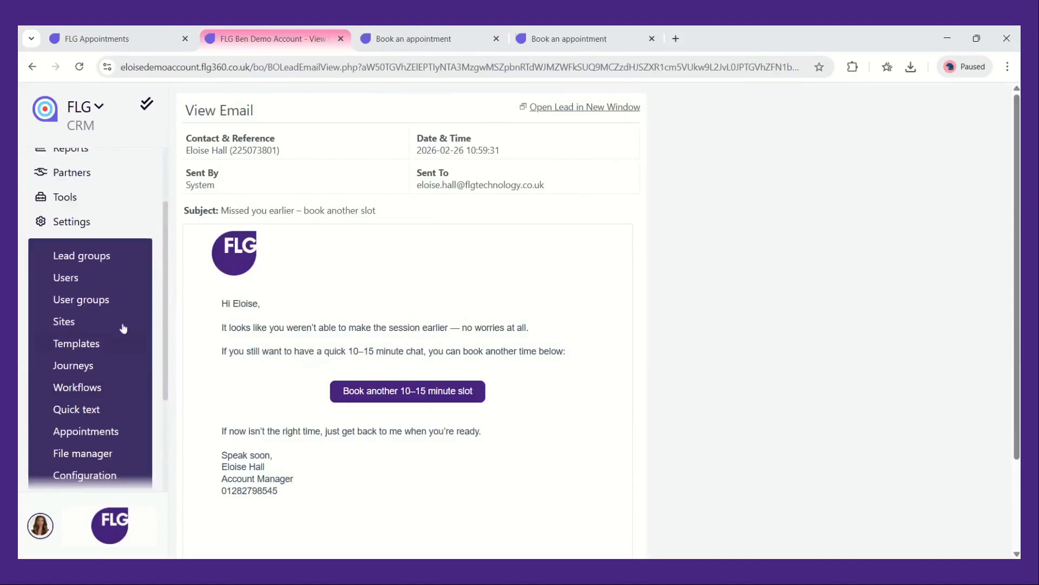
left_click(109, 256)
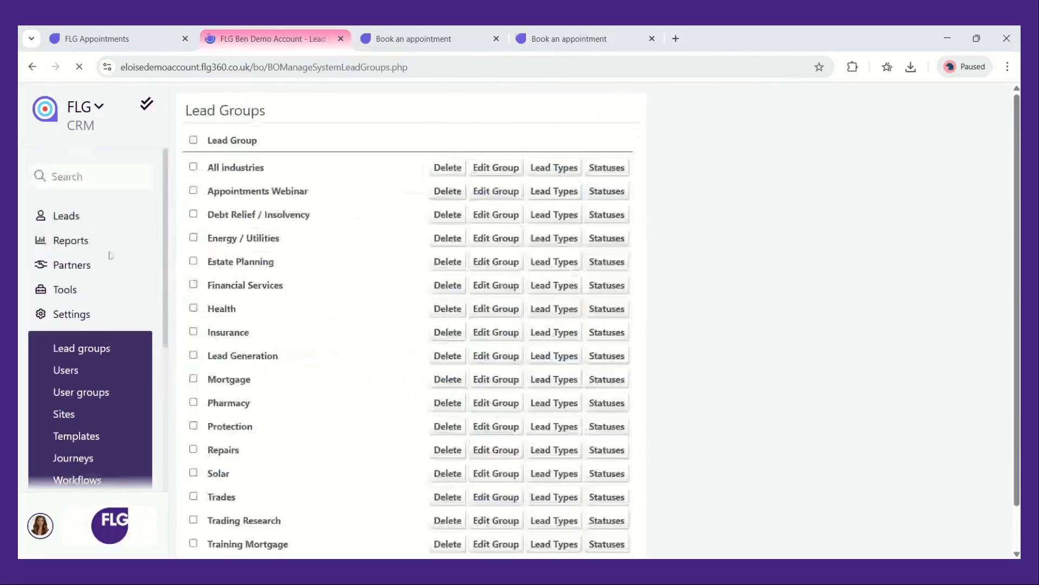
left_click(554, 193)
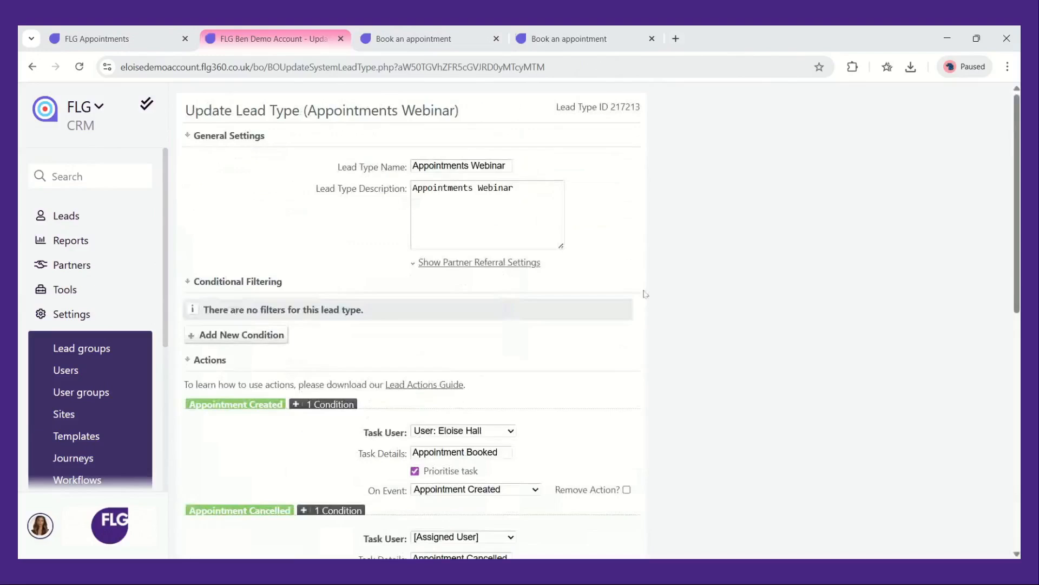
scroll(659, 403, "down", 2)
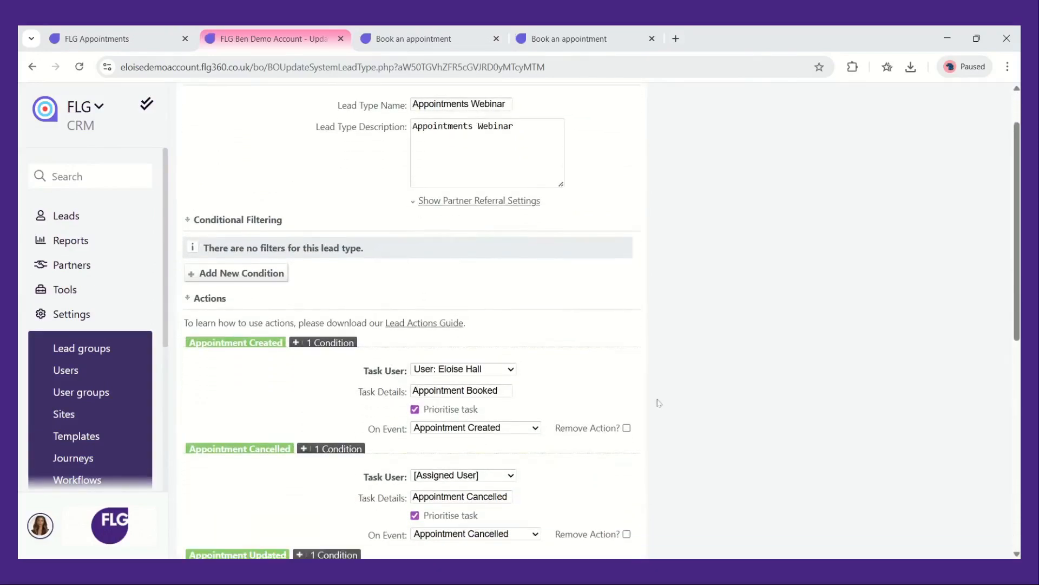
scroll(601, 320, "down", 2)
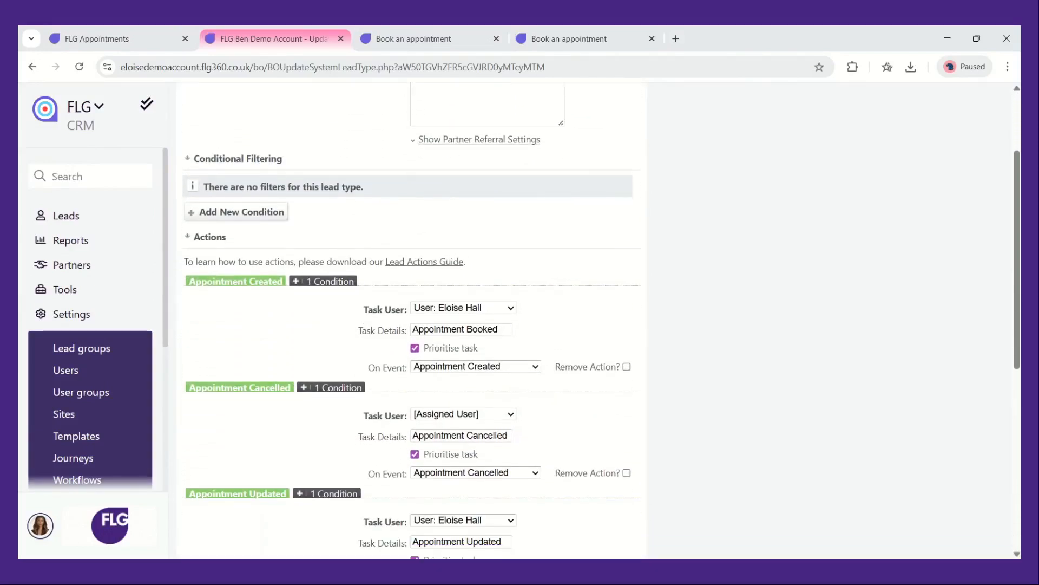
scroll(658, 402, "down", 1)
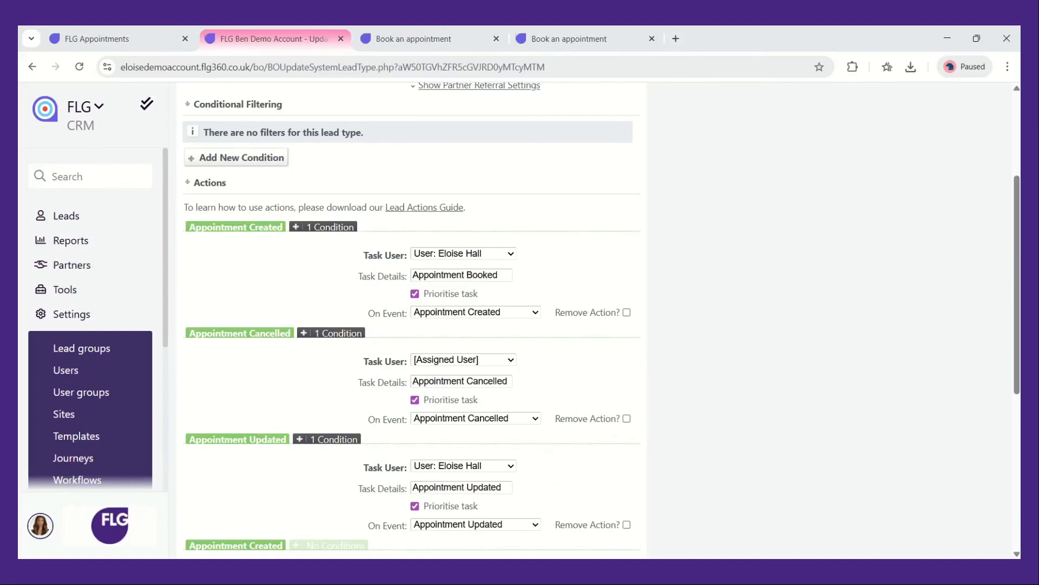
scroll(601, 320, "down", 5)
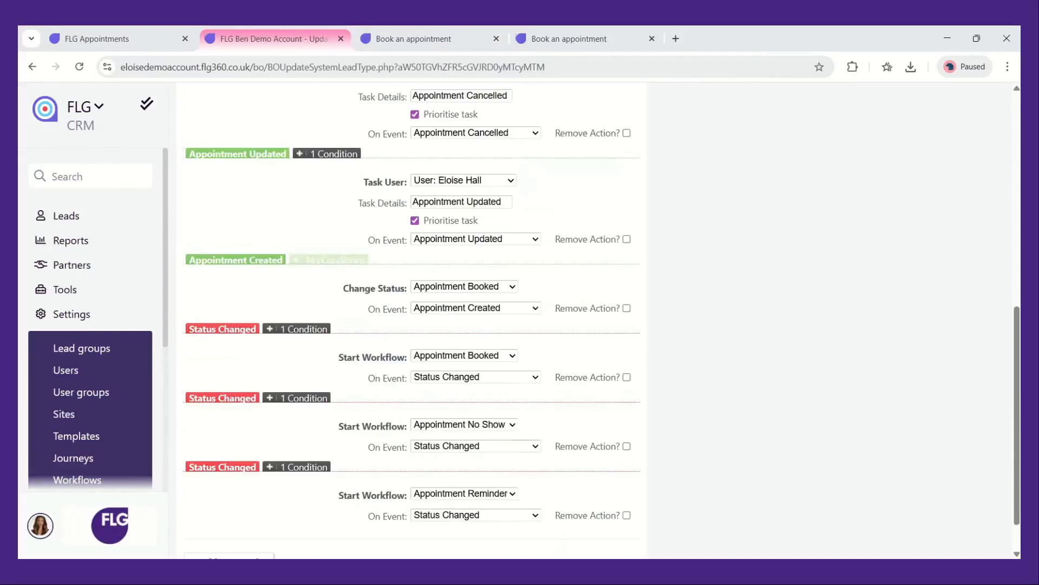
scroll(293, 517, "down", 1)
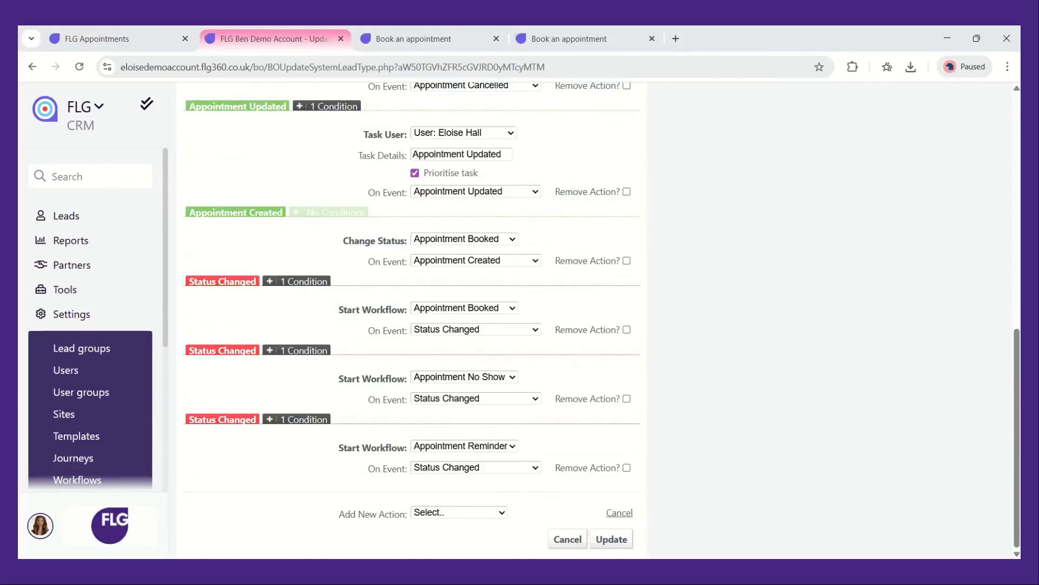
left_click(454, 434)
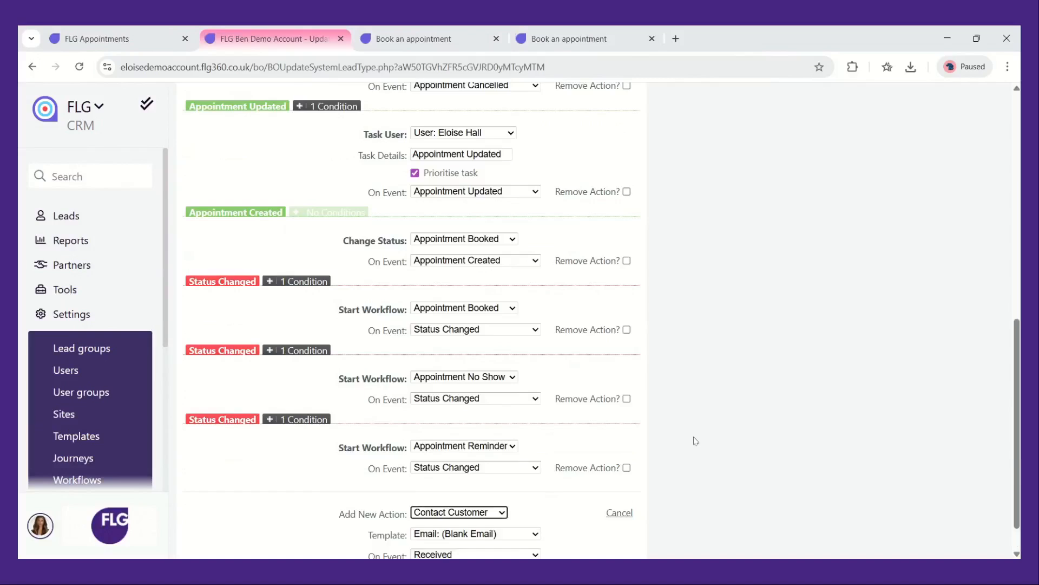
scroll(710, 460, "down", 1)
left_click(531, 493)
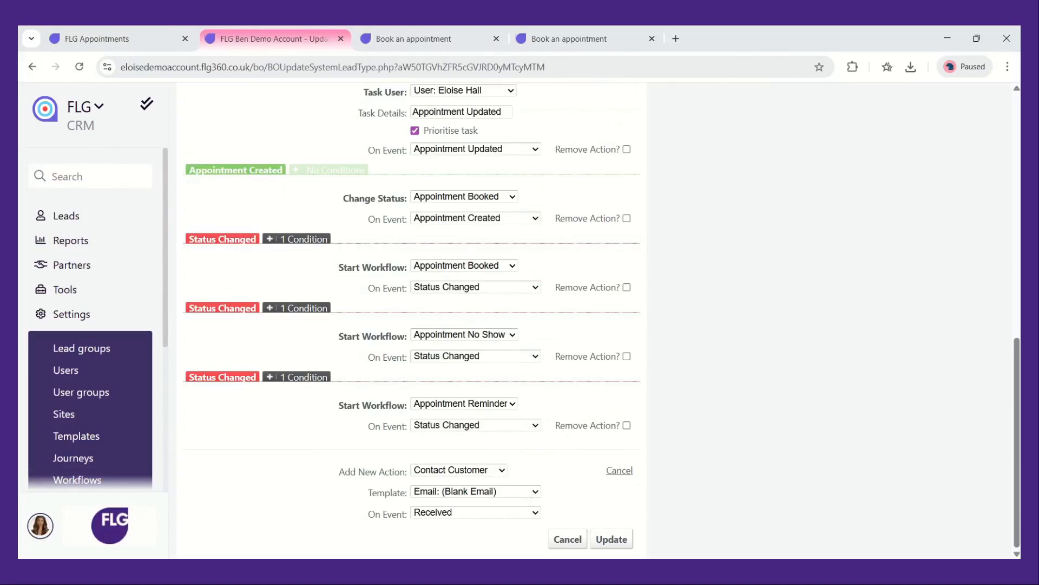
left_click(674, 427)
scroll(130, 345, "down", 3)
Open the Appointment Booked workflow of the Appointments Webinar group for editing
left_click(132, 393)
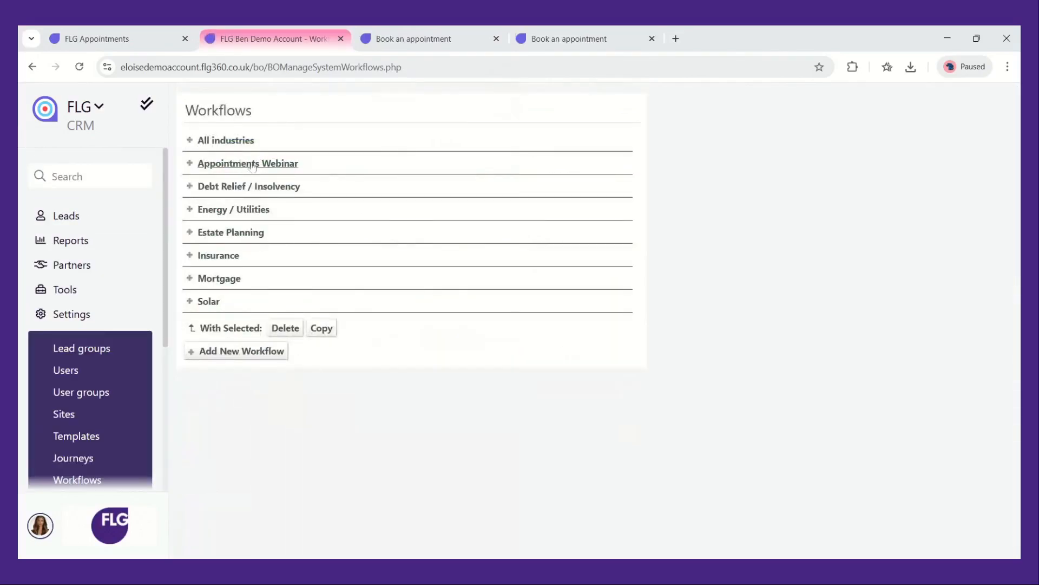
left_click(253, 165)
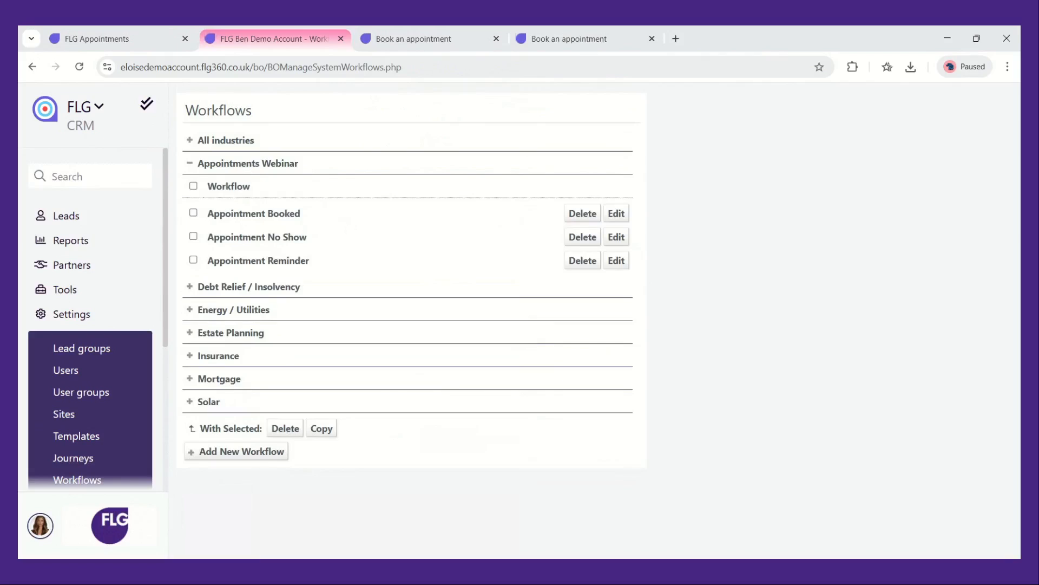
left_click(622, 220)
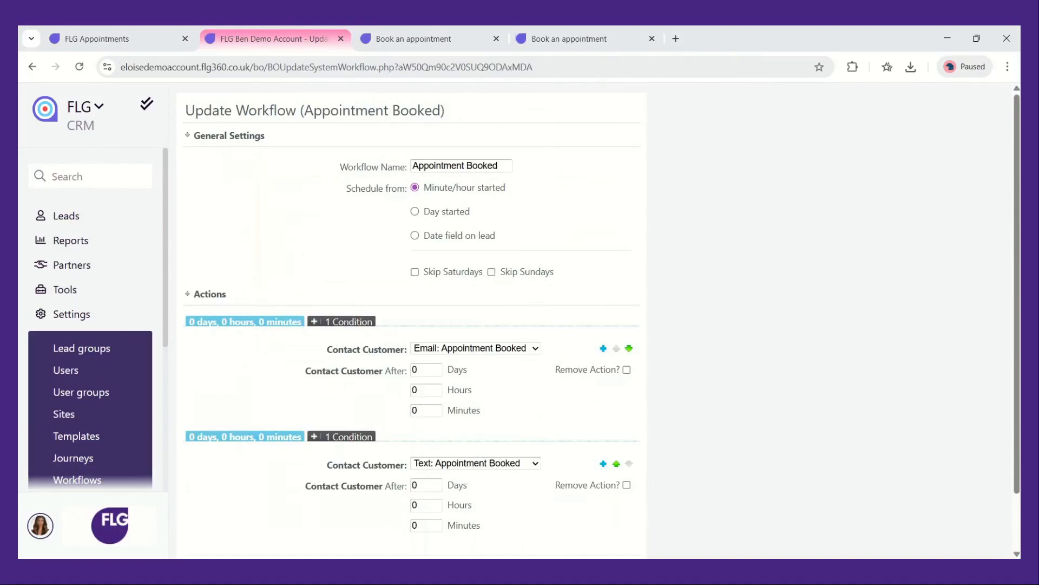
Add a new Contact Customer action to the workflow using the Email: Appointment Booked template
scroll(411, 319, "down", 1)
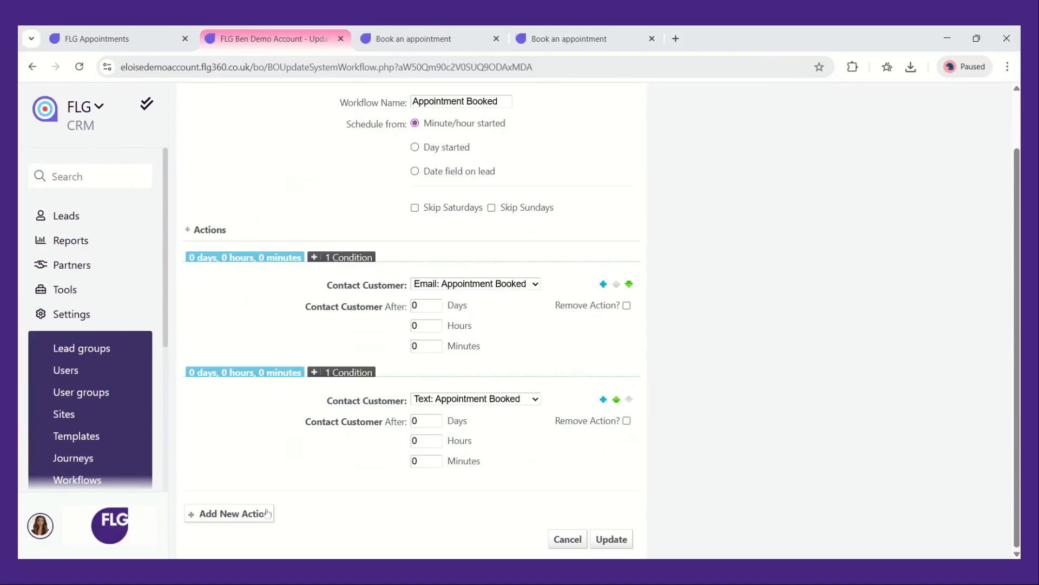
left_click(229, 513)
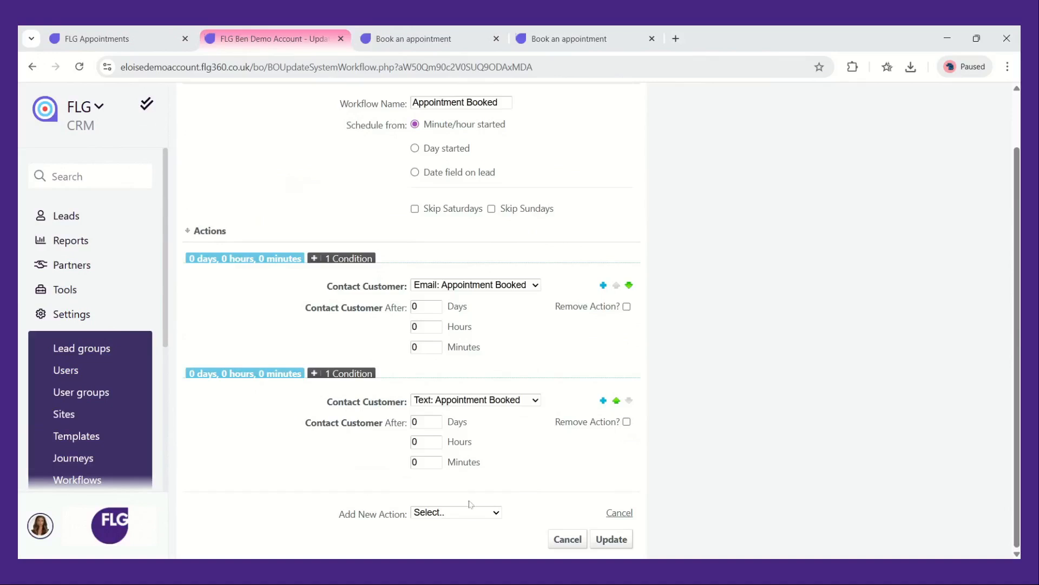
left_click(478, 513)
left_click(466, 371)
scroll(533, 443, "down", 2)
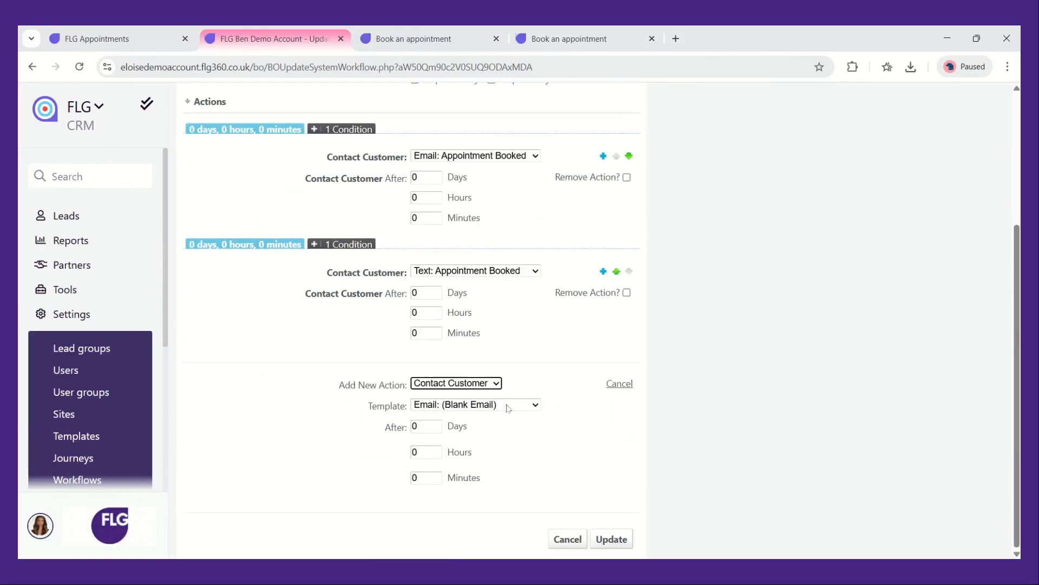
left_click(508, 406)
left_click(476, 427)
Set the new action's delay to 9 hours
double_click(416, 426)
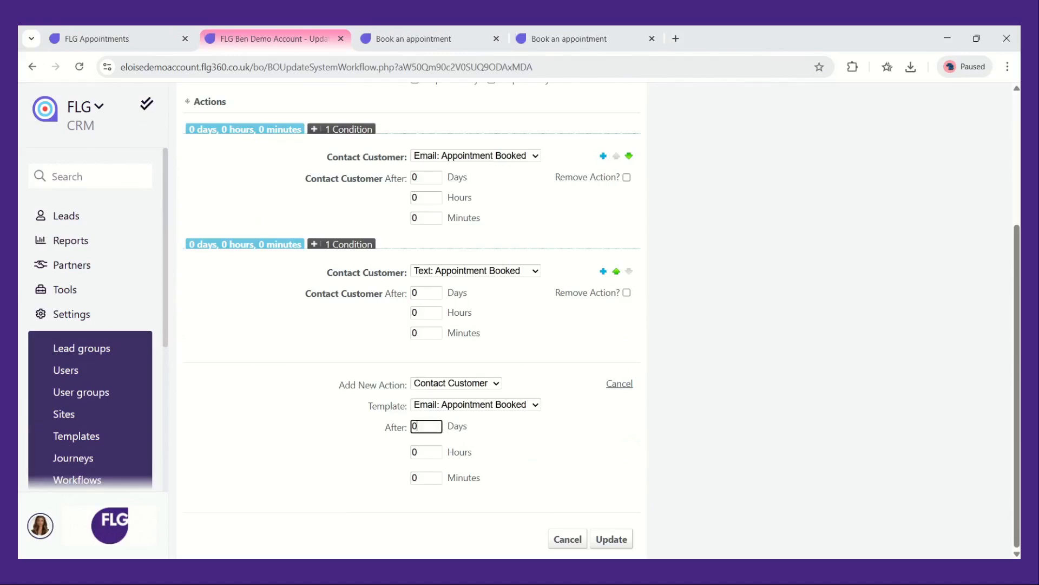
left_click(418, 427)
left_click(417, 452)
key("BackSpace")
type("9")
left_click(564, 450)
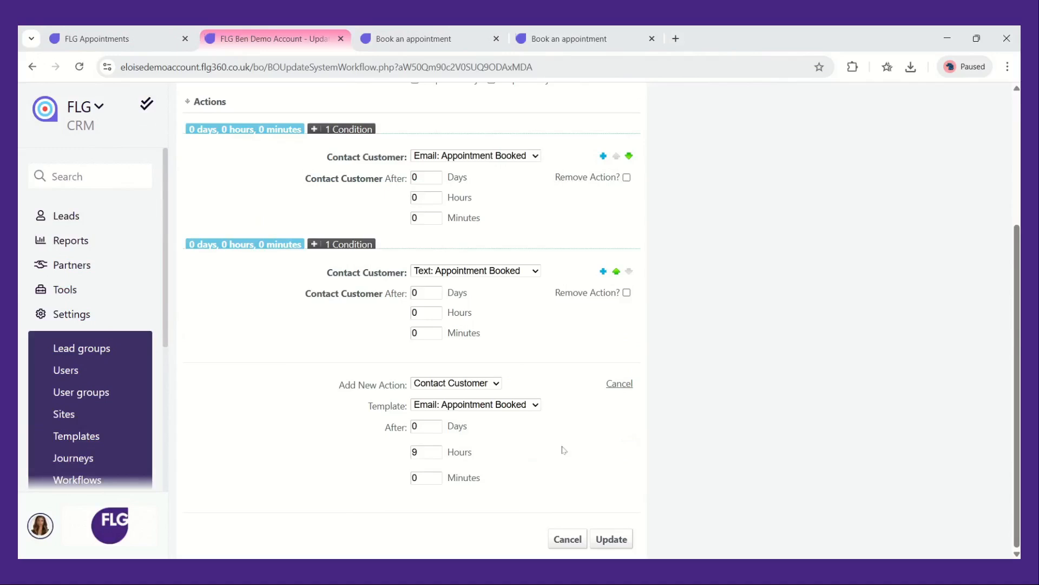